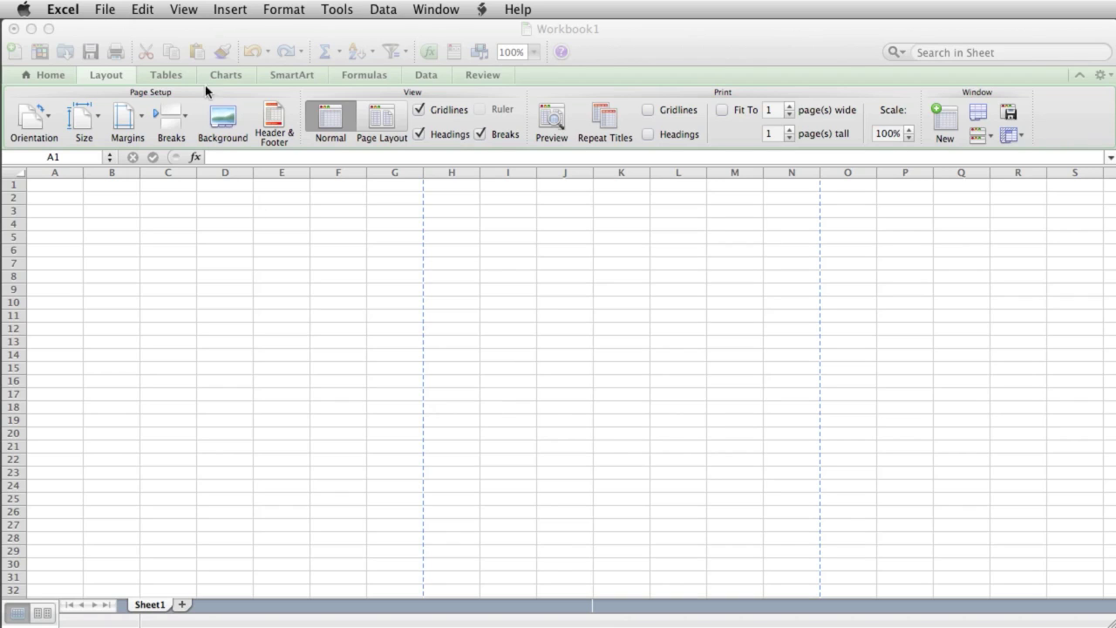
Enter 12, 34 and 5 across A1:C1, and 23, 32 and 900 across A2:C2.
click(168, 50)
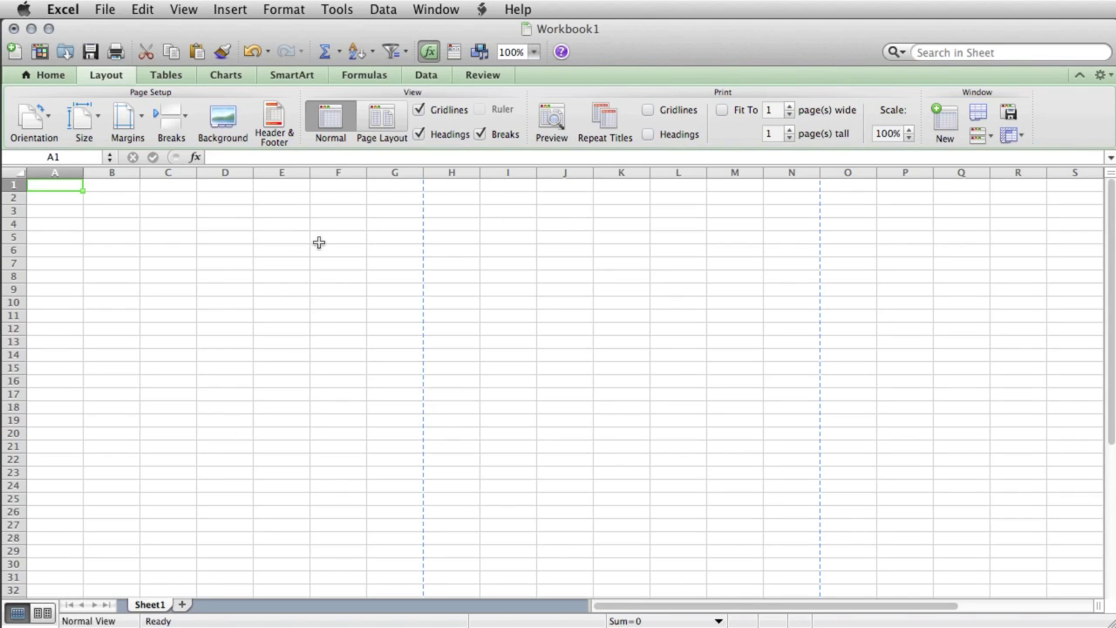
text(12)
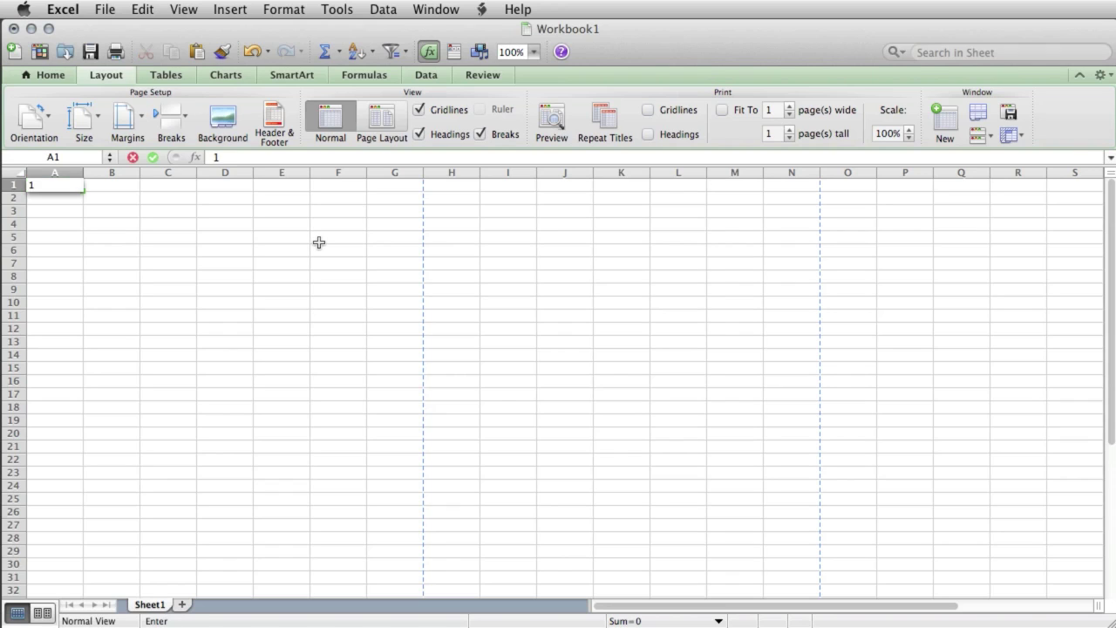
key(Tab)
text(34)
key(Tab)
text(5)
key(Return)
text(23	32)
key(Tab)
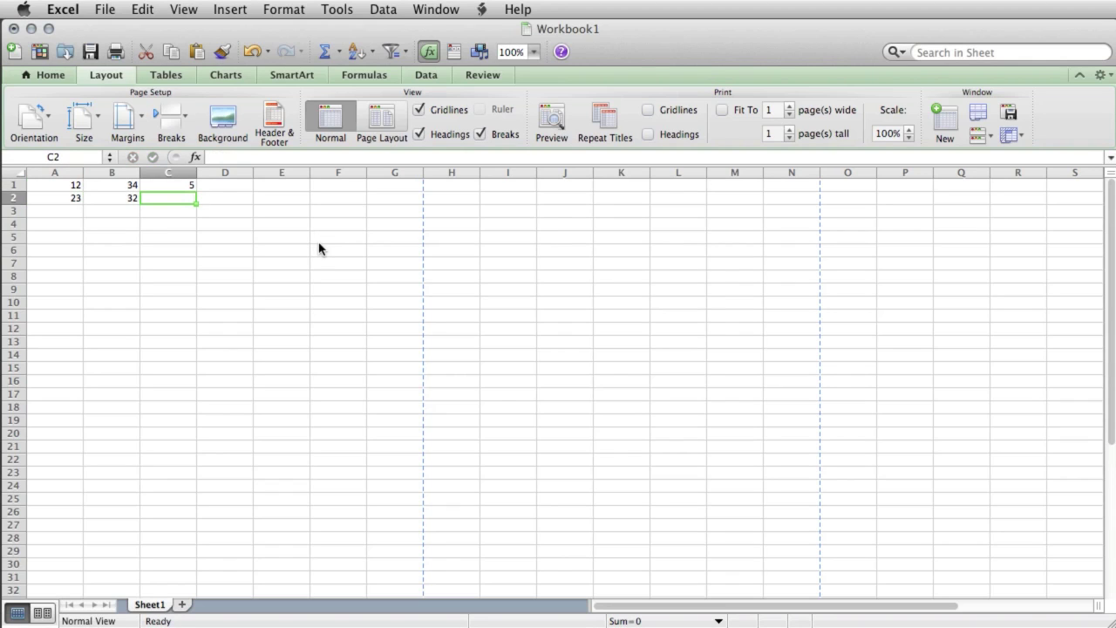
text(900)
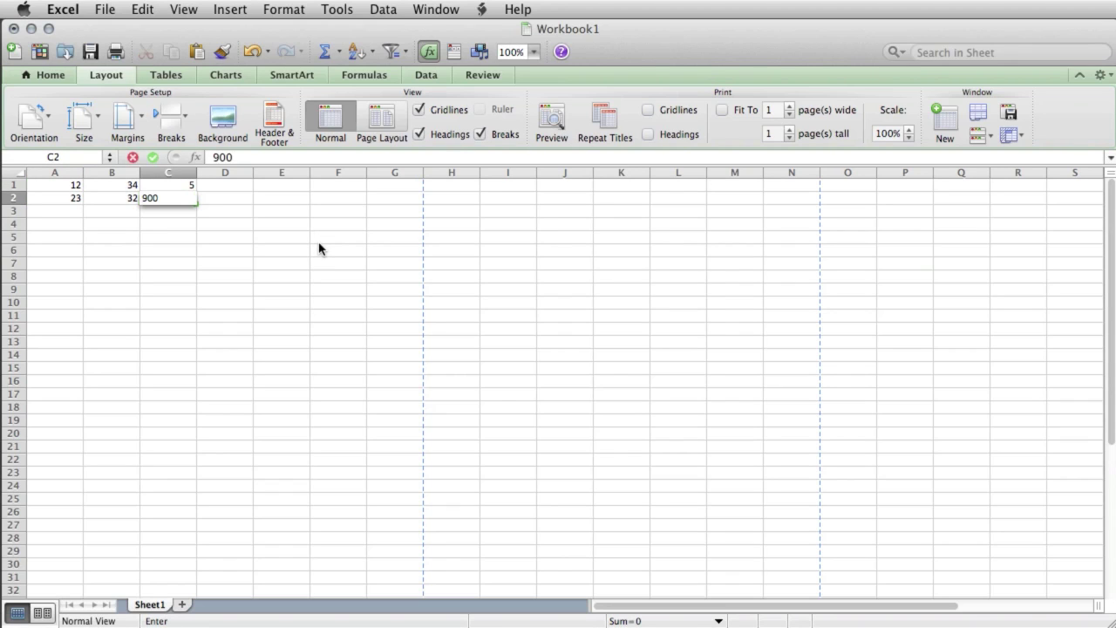
key(Tab)
Enter the formula =sum(a1:c2) in cell D1 to total both rows of numbers.
key(Up)
text(=)
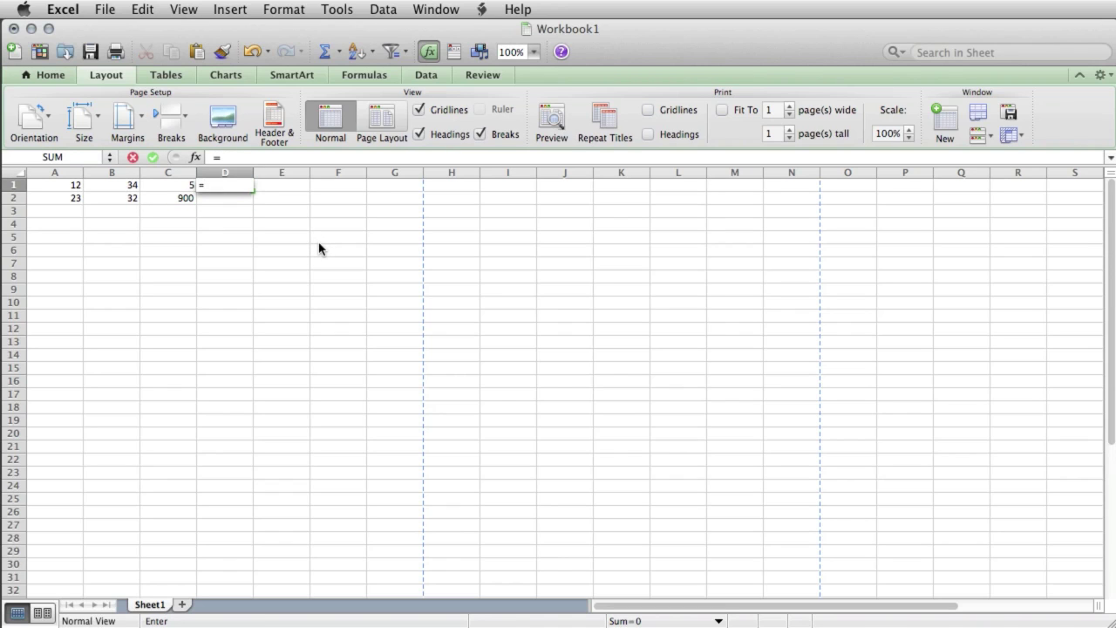
text(sum(a1)
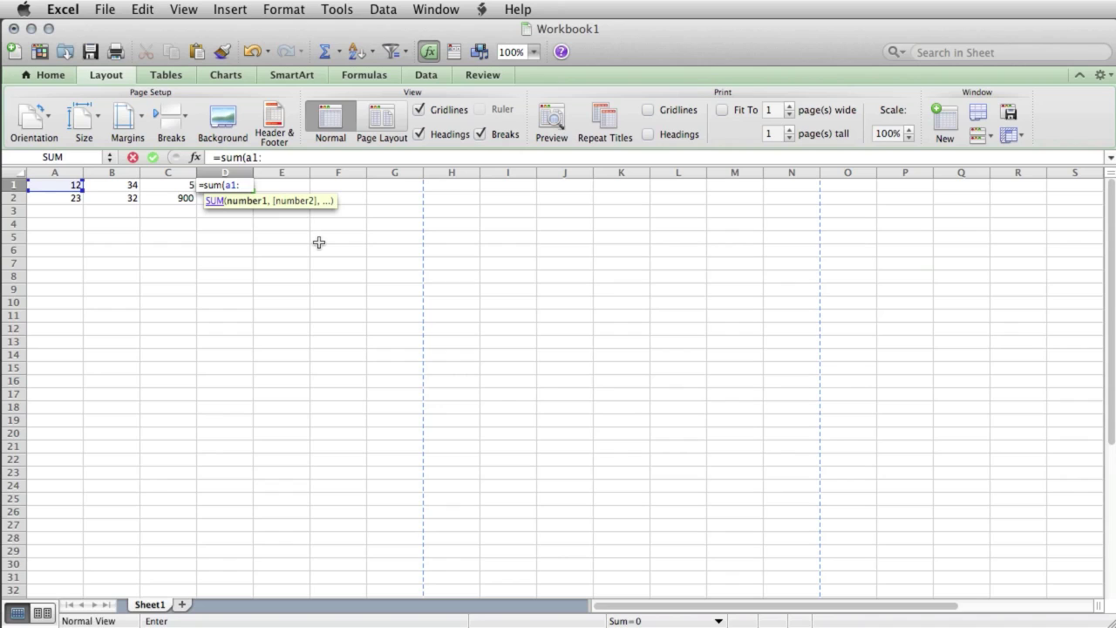
text(:c2)
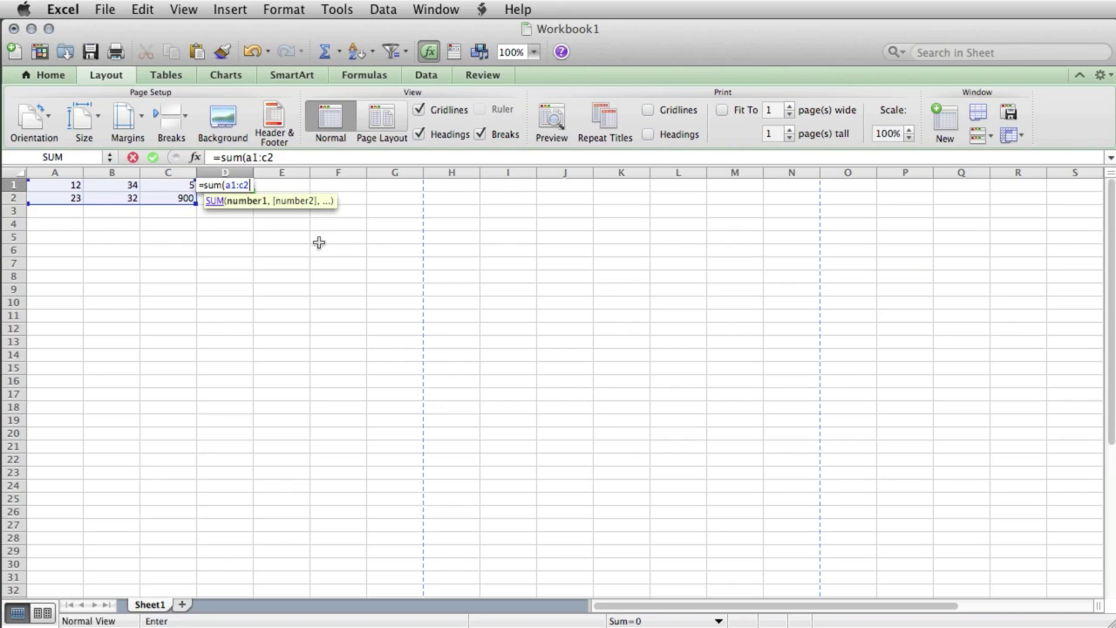
text())
key(Return)
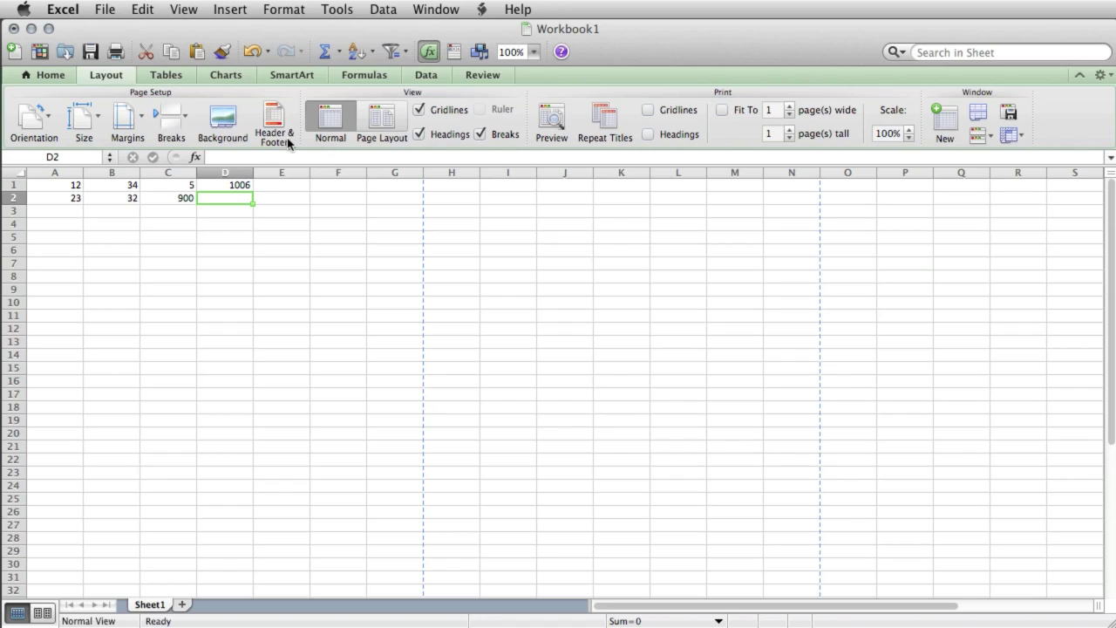
Browse the insertable function categories, such as Financial, Logical and Engineering, without inserting a function.
click(373, 76)
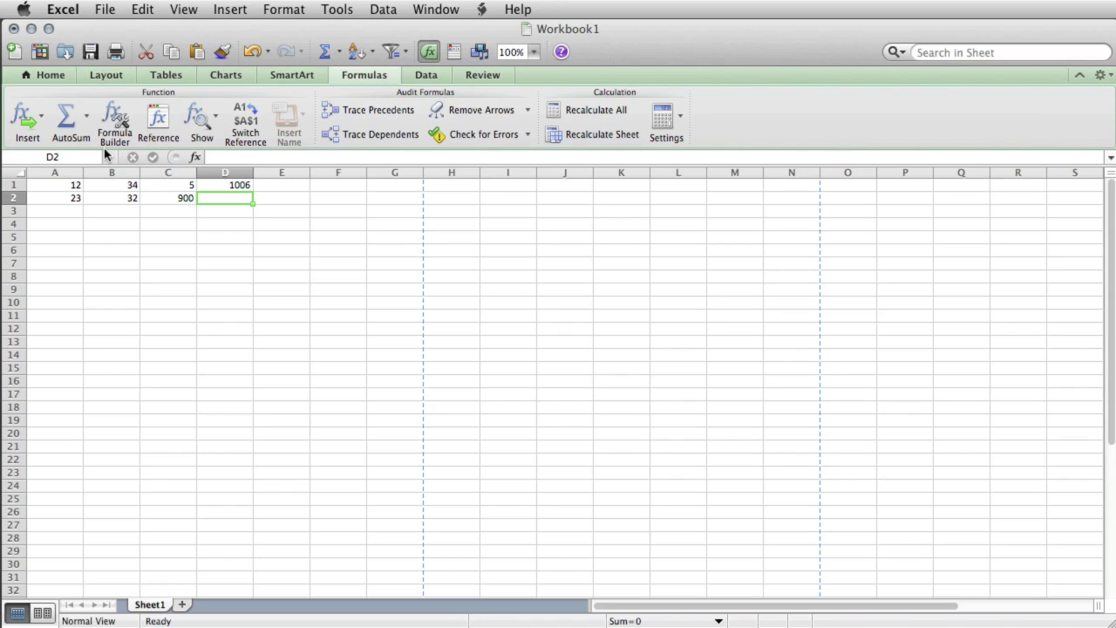
click(43, 119)
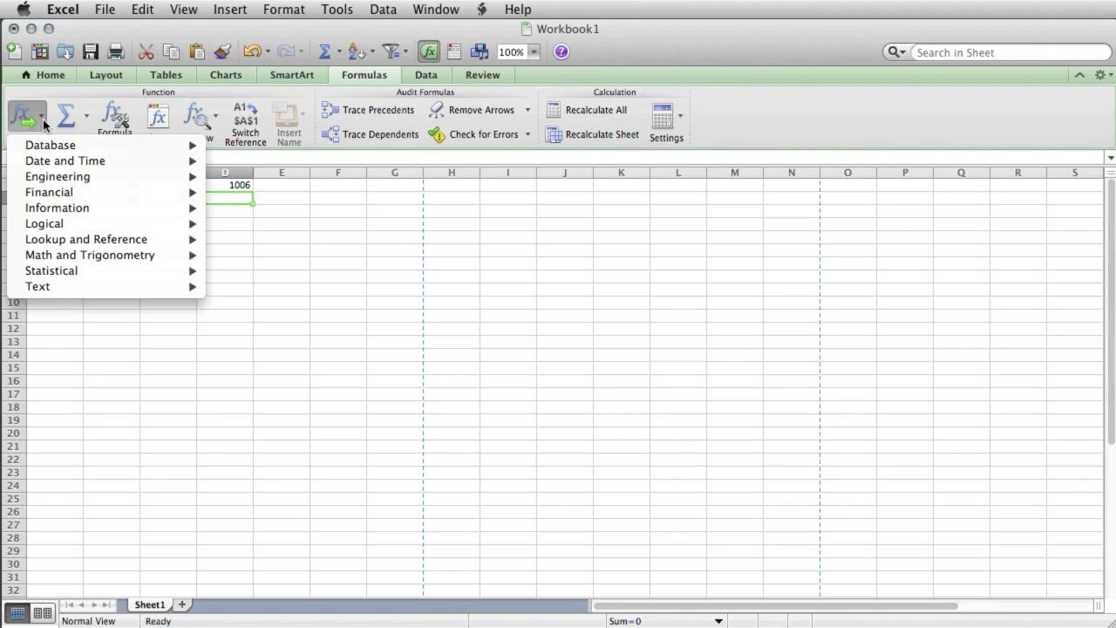
mouse_move(73, 195)
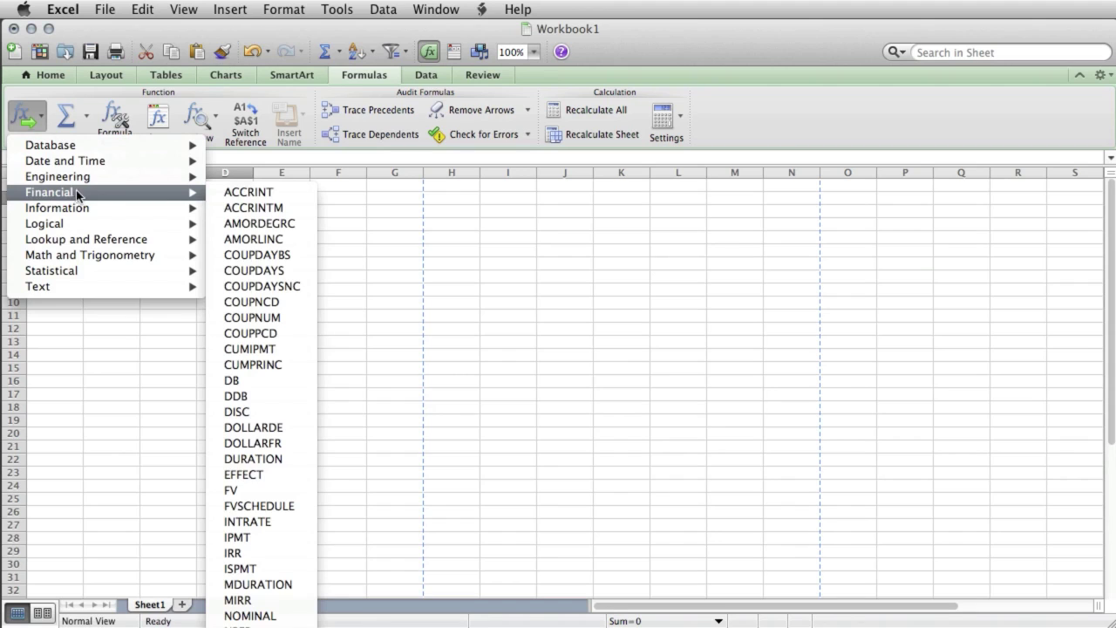
mouse_move(83, 161)
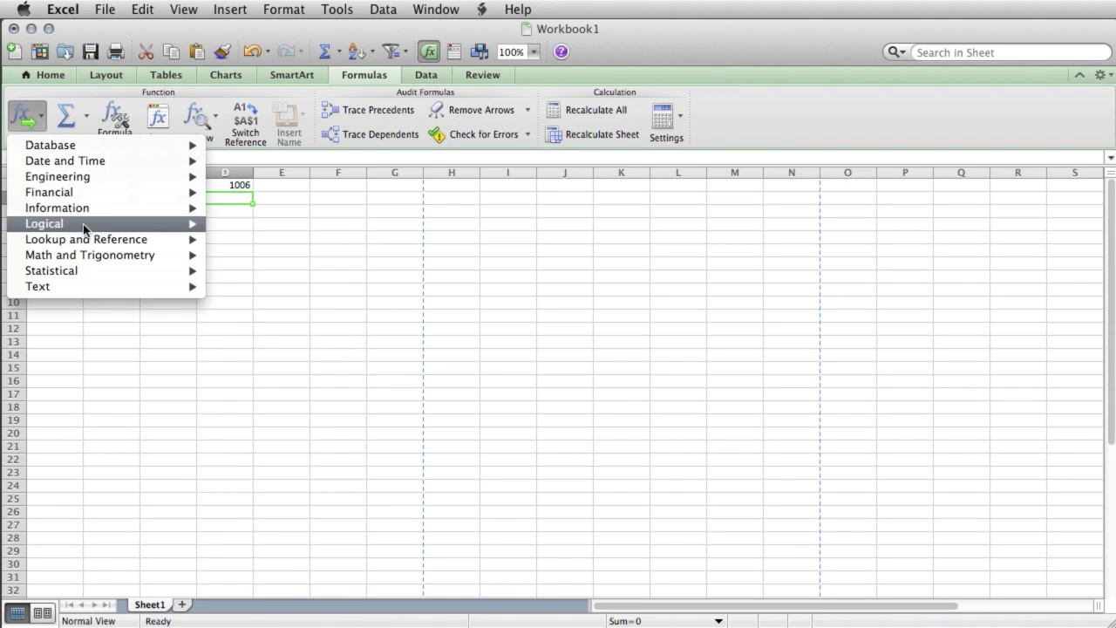
mouse_move(89, 245)
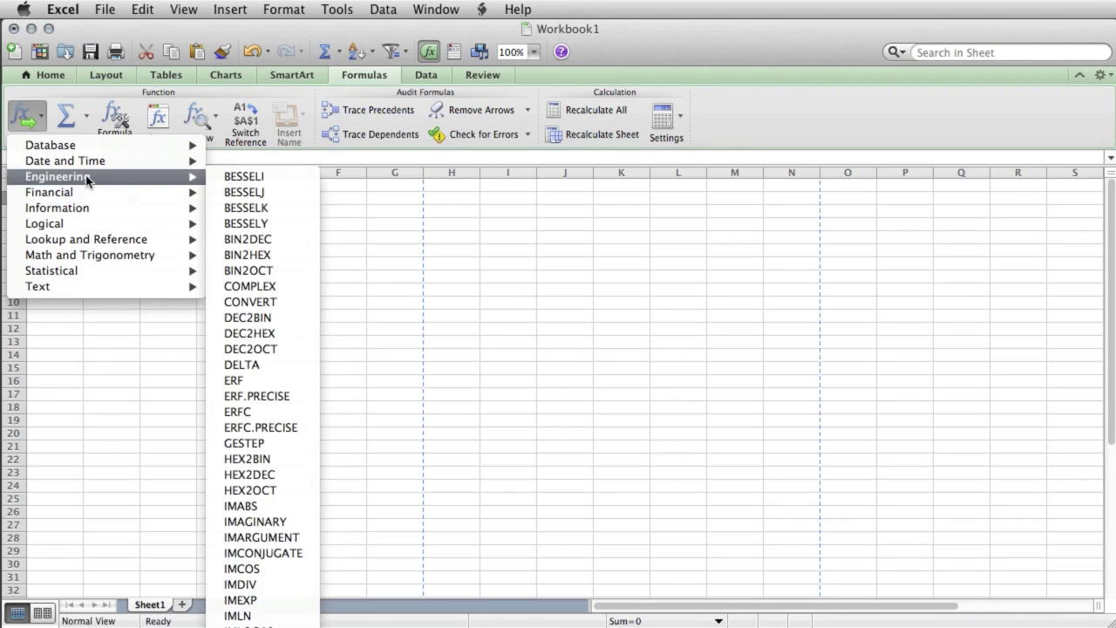
click(230, 498)
click(339, 198)
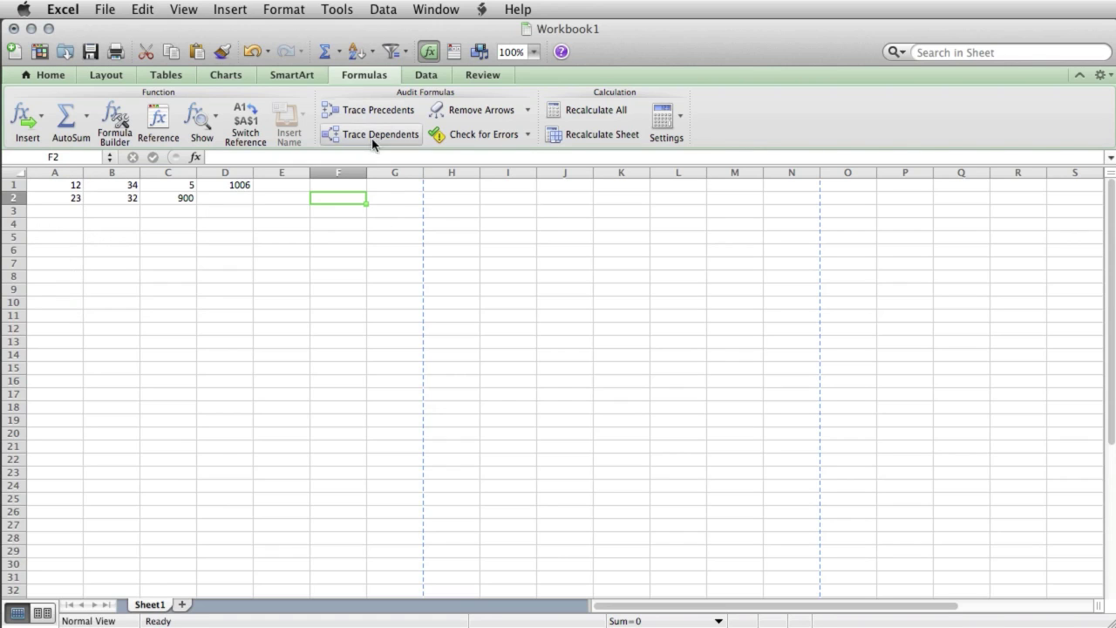
click(357, 75)
click(357, 75)
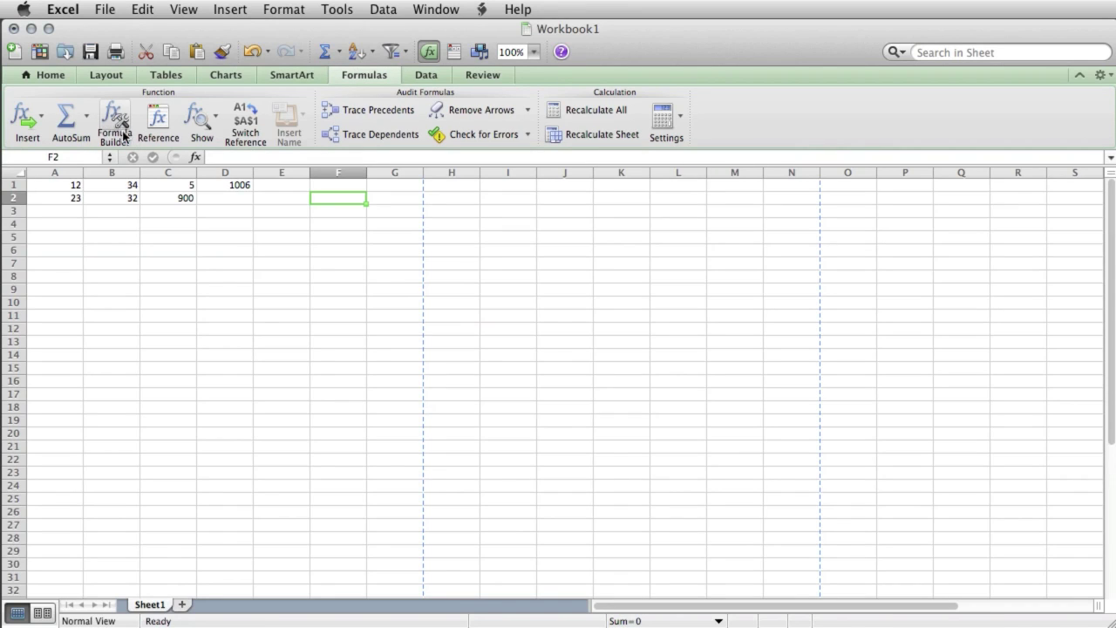
Use the Formula Builder to insert an AVERAGE function in cell G1 covering the range A1:D2.
click(402, 187)
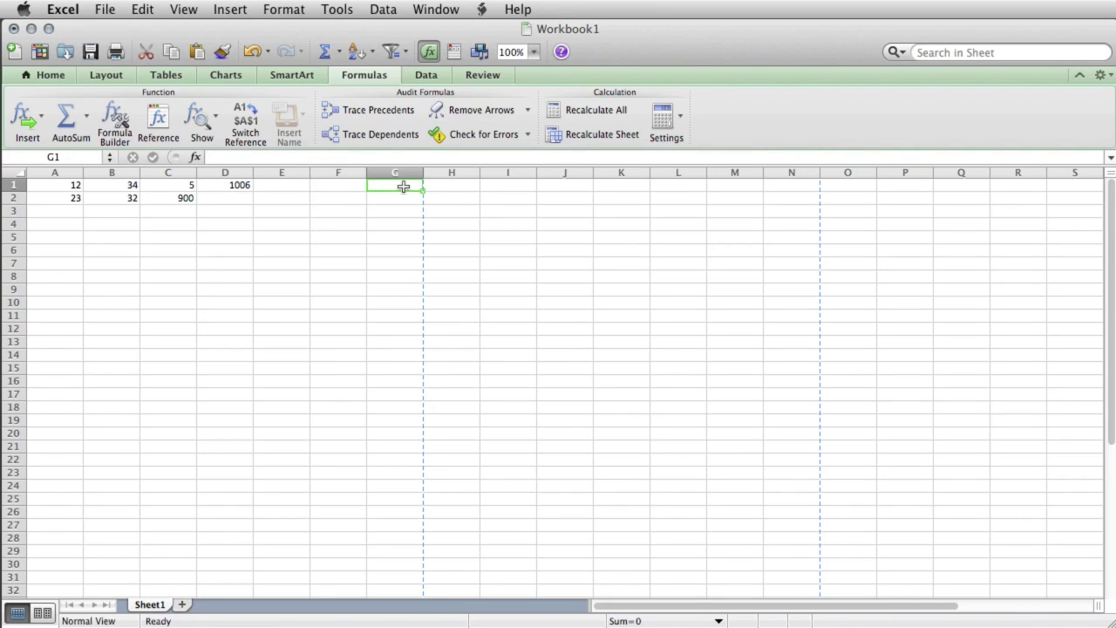
click(113, 122)
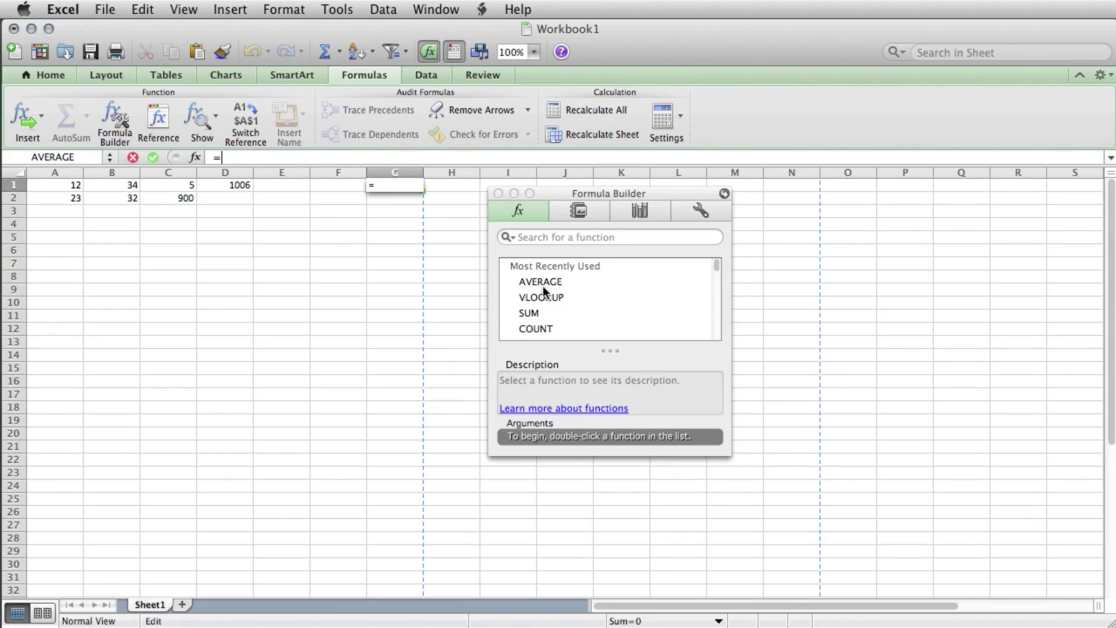
scroll(543, 292, down, 20)
scroll(543, 291, up, 20)
double_click(528, 282)
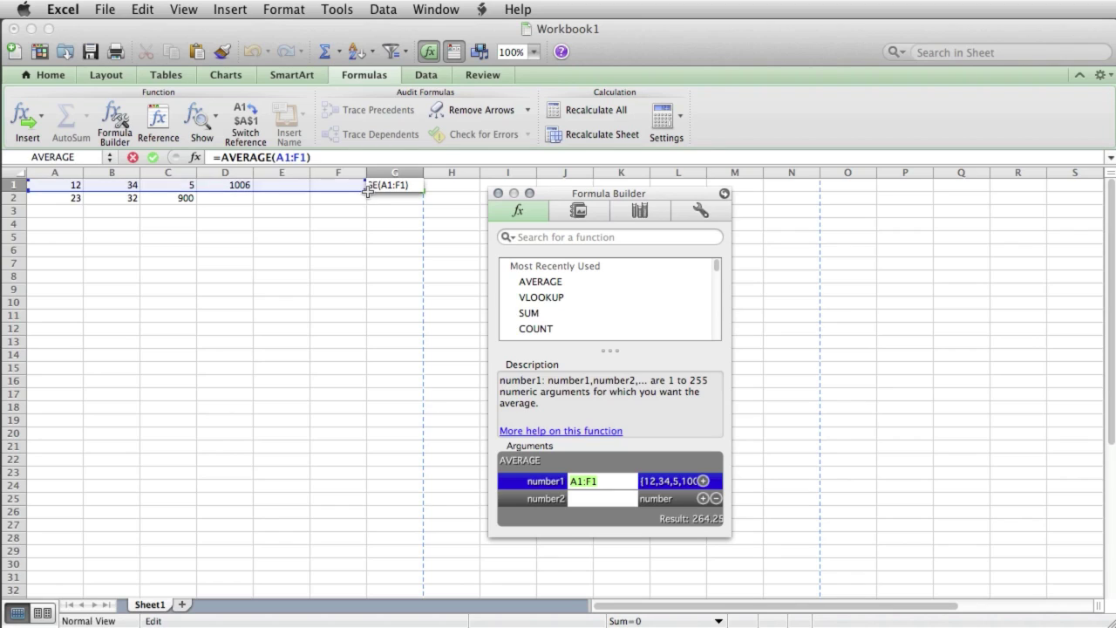
drag(368, 189, 232, 200)
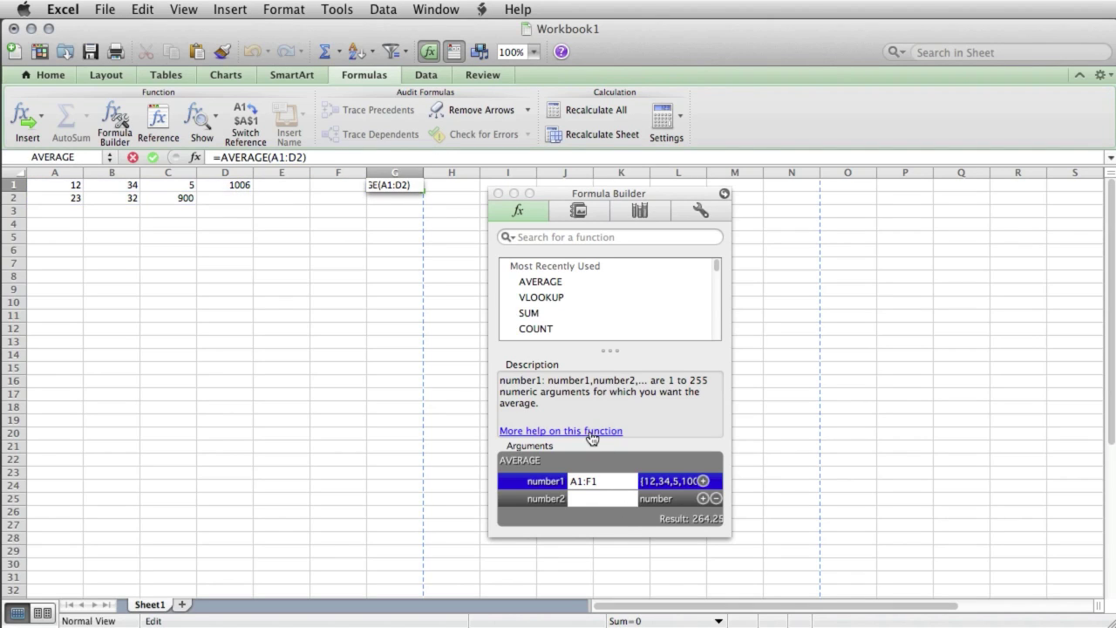
key(Return)
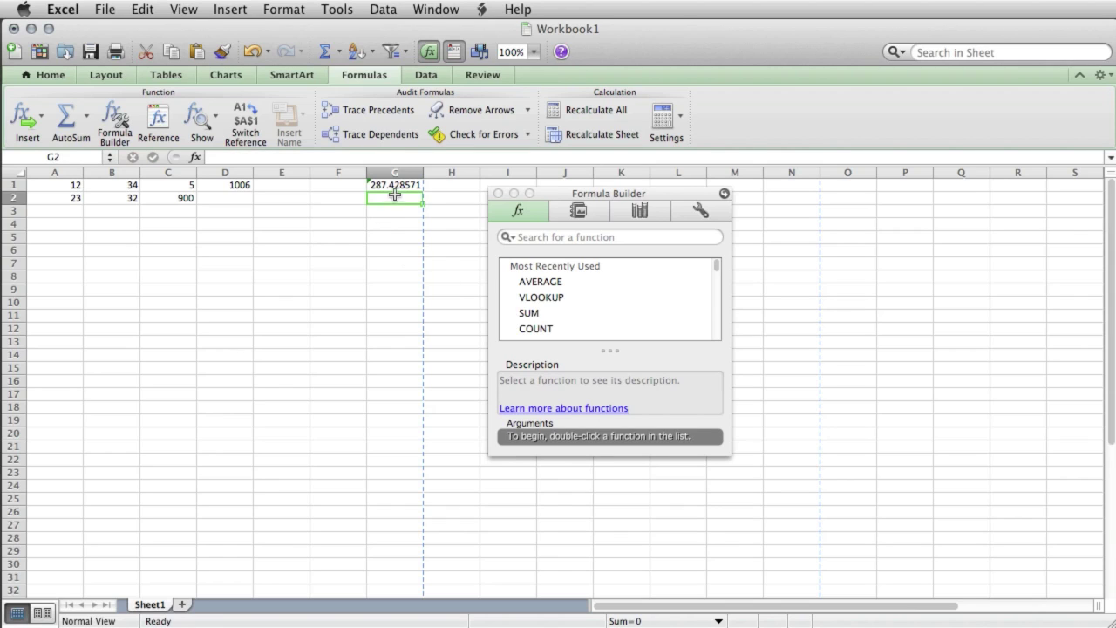
Examine the VLOOKUP description in the Formula Builder, and close the builder.
click(547, 299)
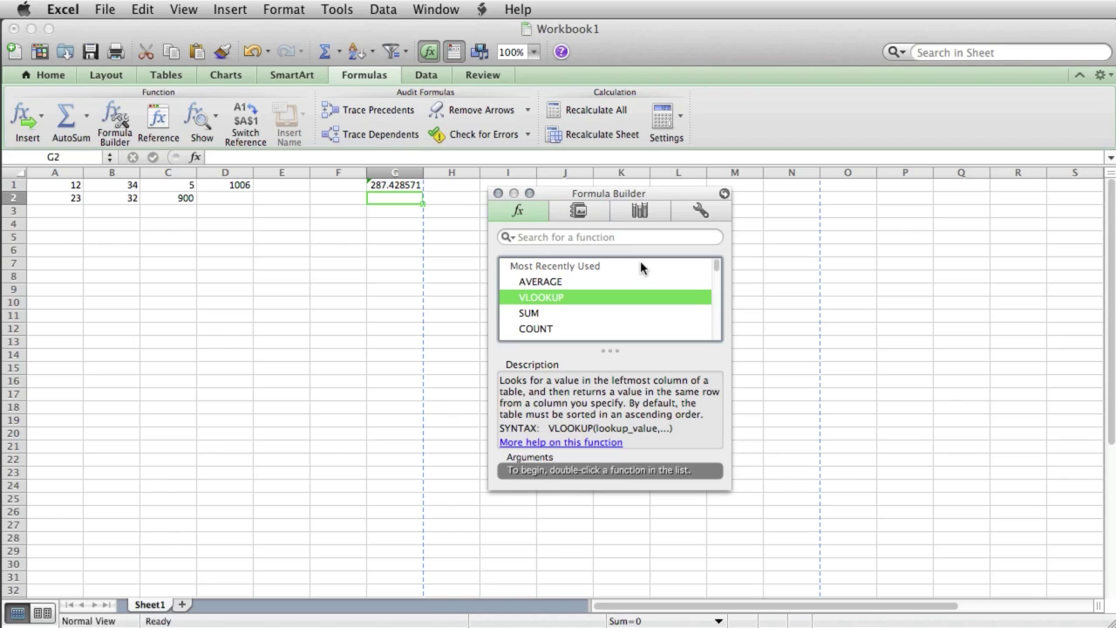
click(576, 214)
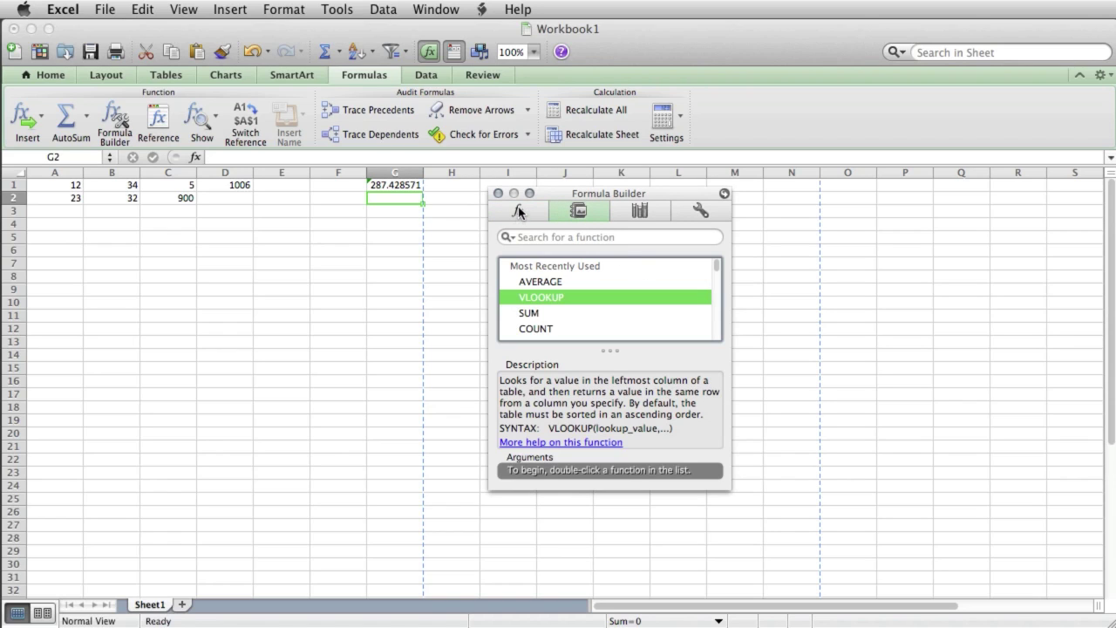
click(518, 210)
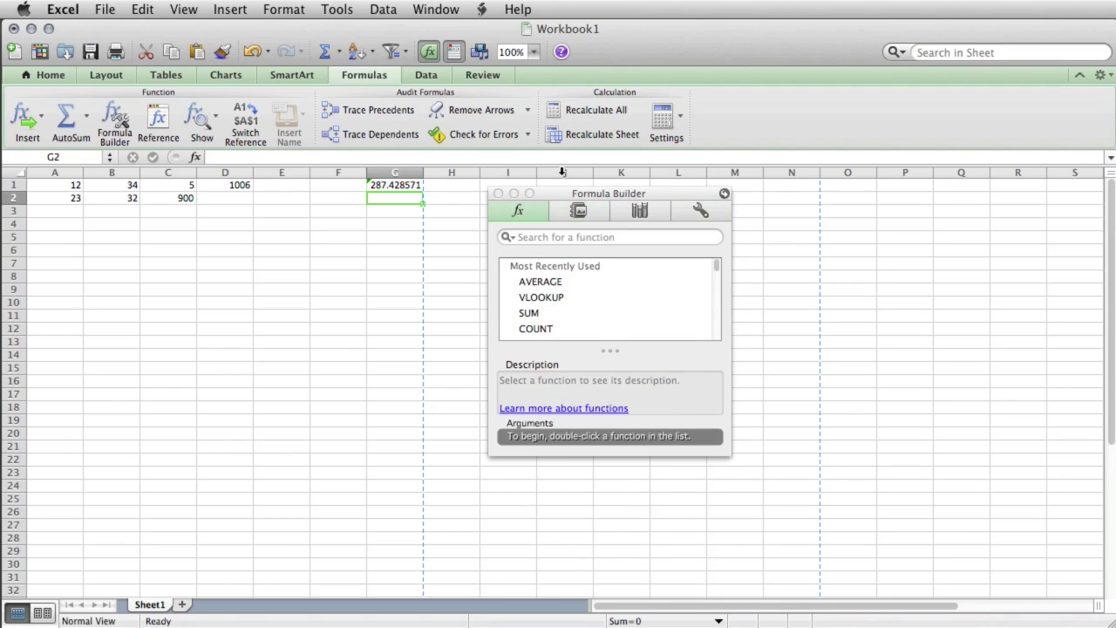
click(498, 192)
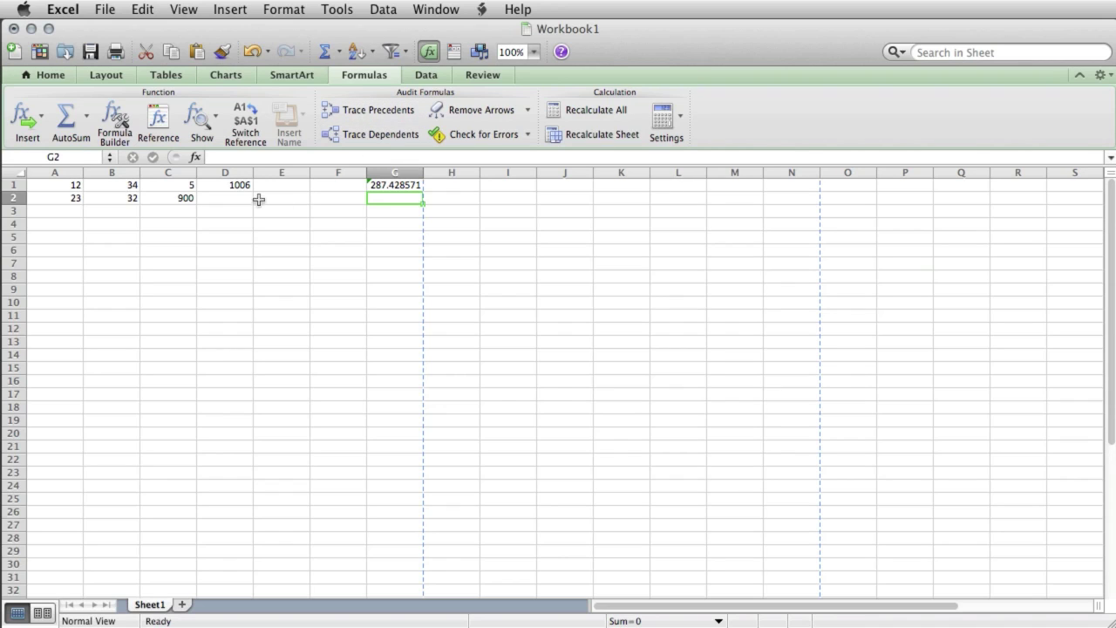
Check the warning on the average formula in G1 and enter 45 in the empty cell D2.
click(401, 185)
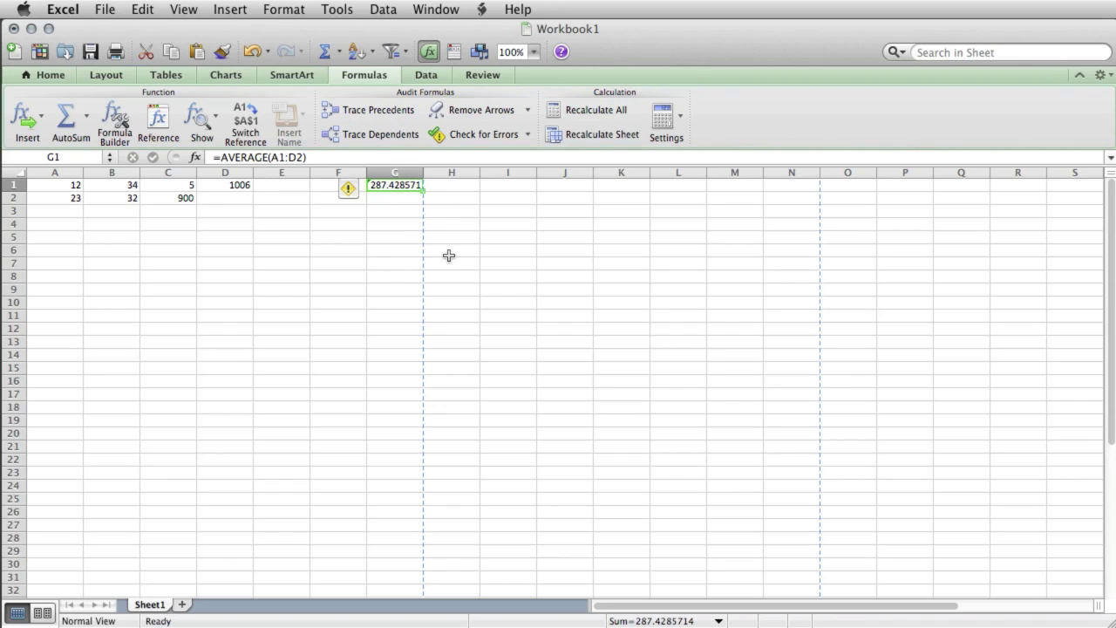
mouse_move(352, 197)
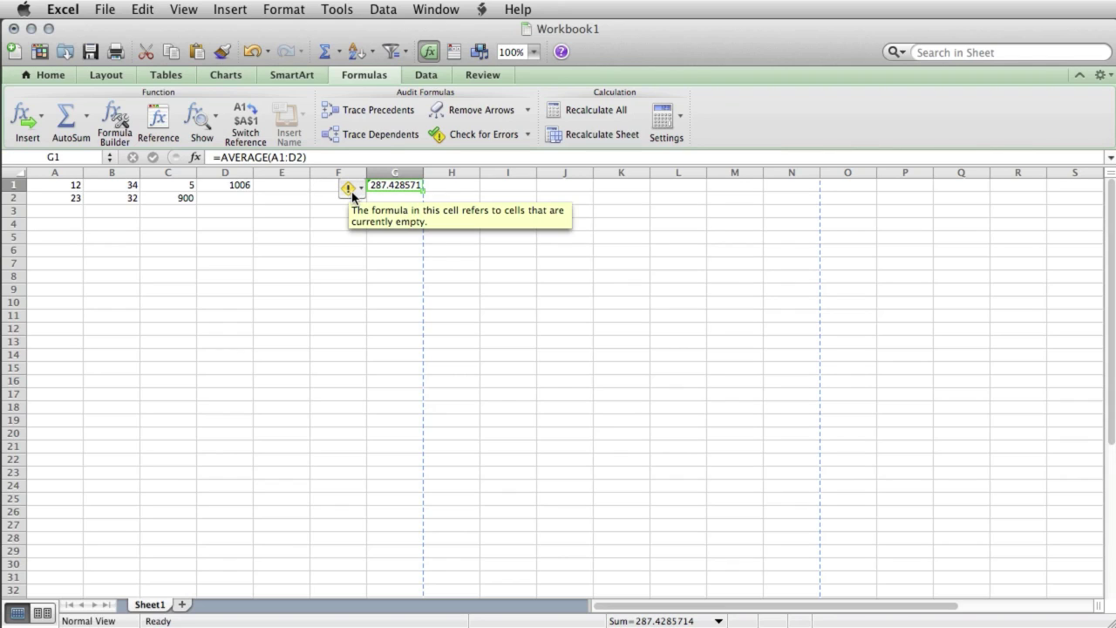
click(230, 208)
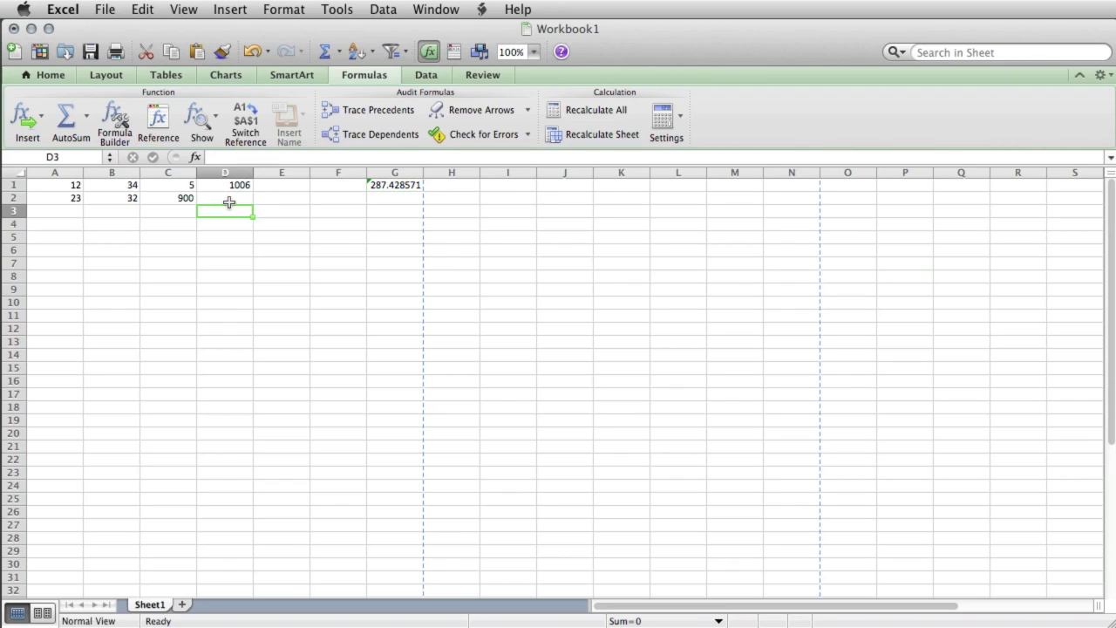
click(229, 199)
text(45)
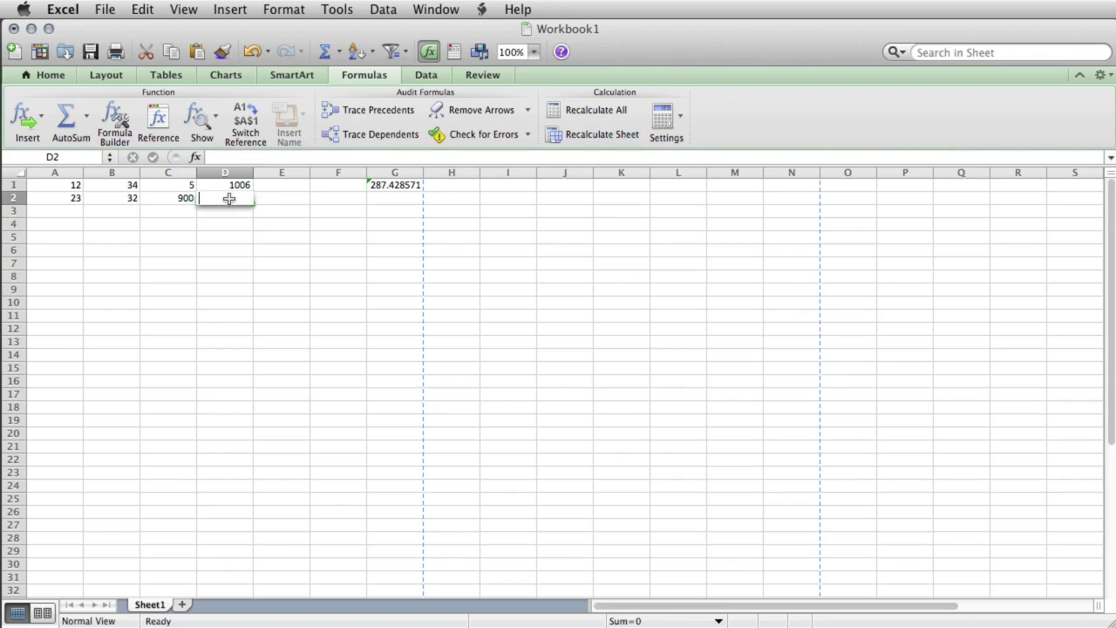
key(Return)
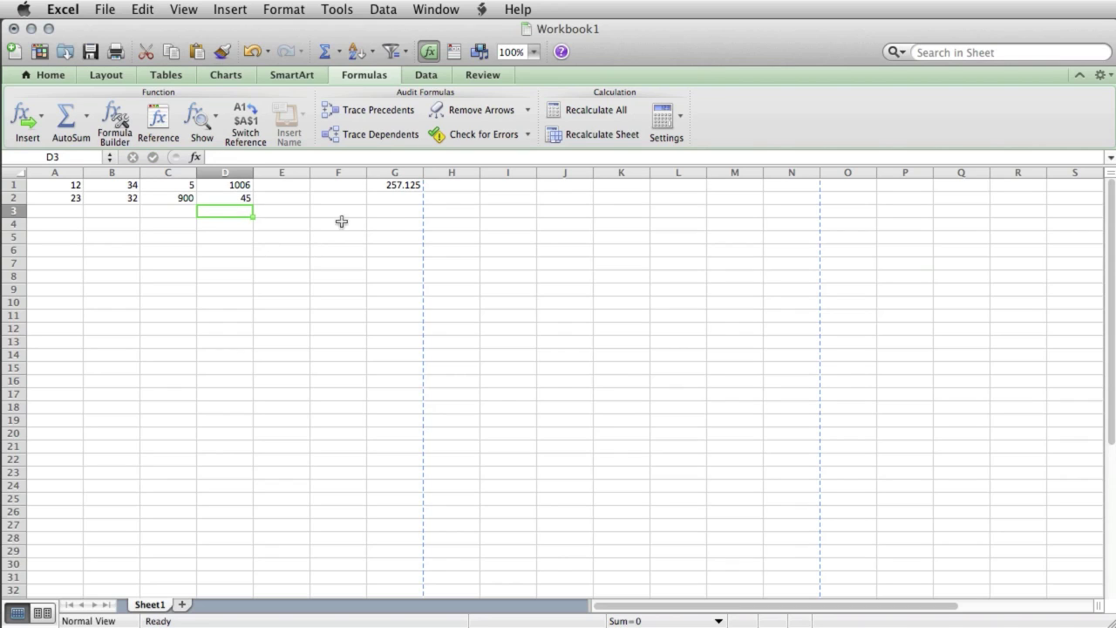
Trace the precedents of the average formula in G1, and remove the tracer arrows.
click(399, 186)
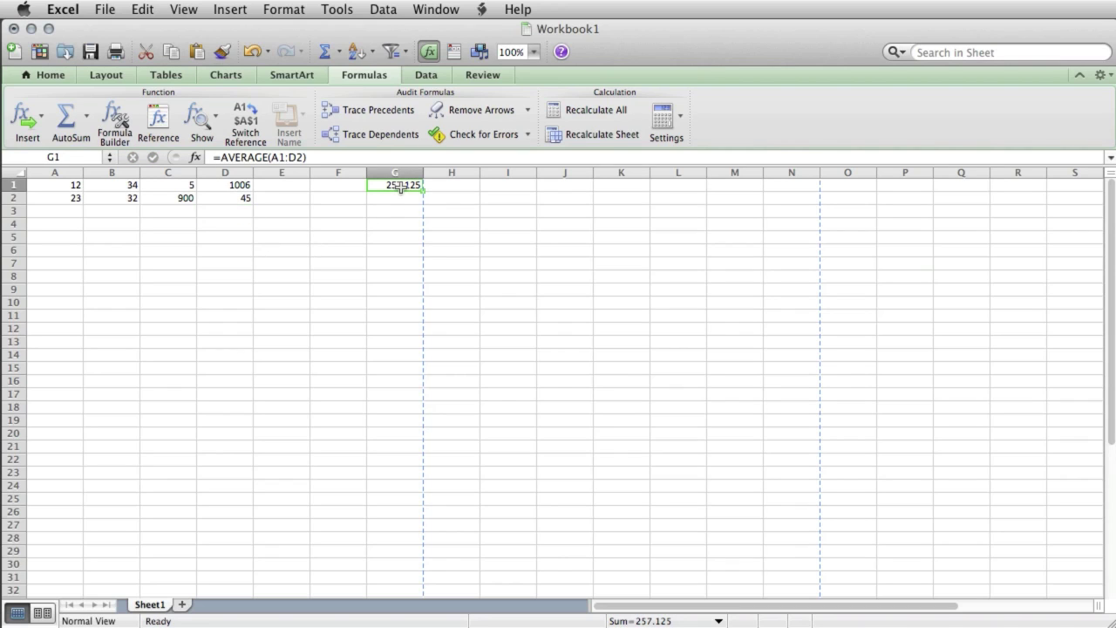
click(370, 111)
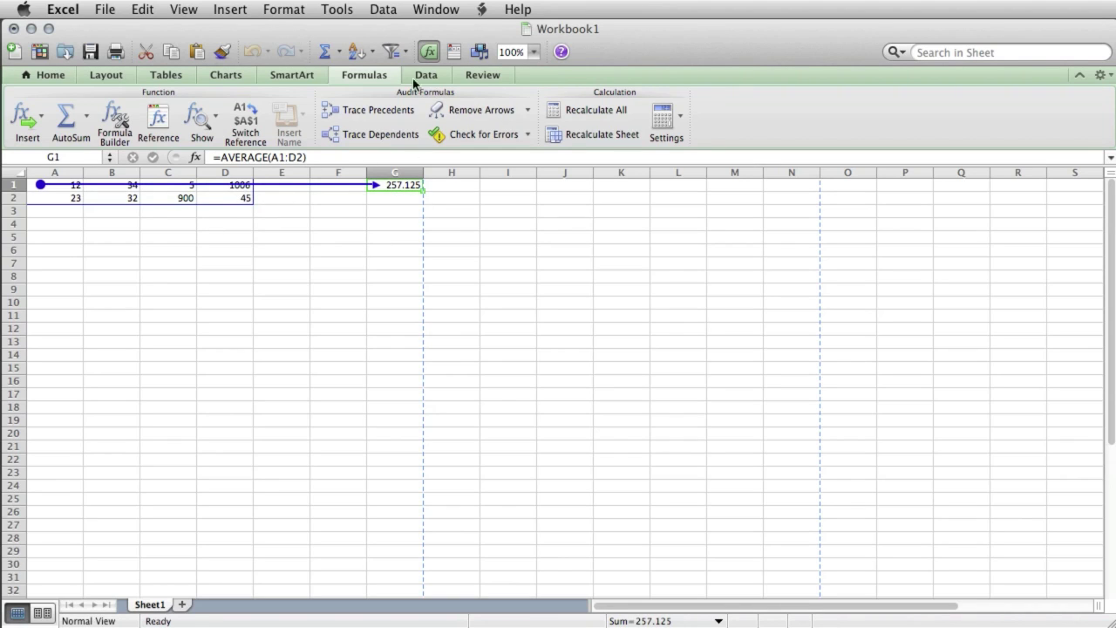
click(477, 113)
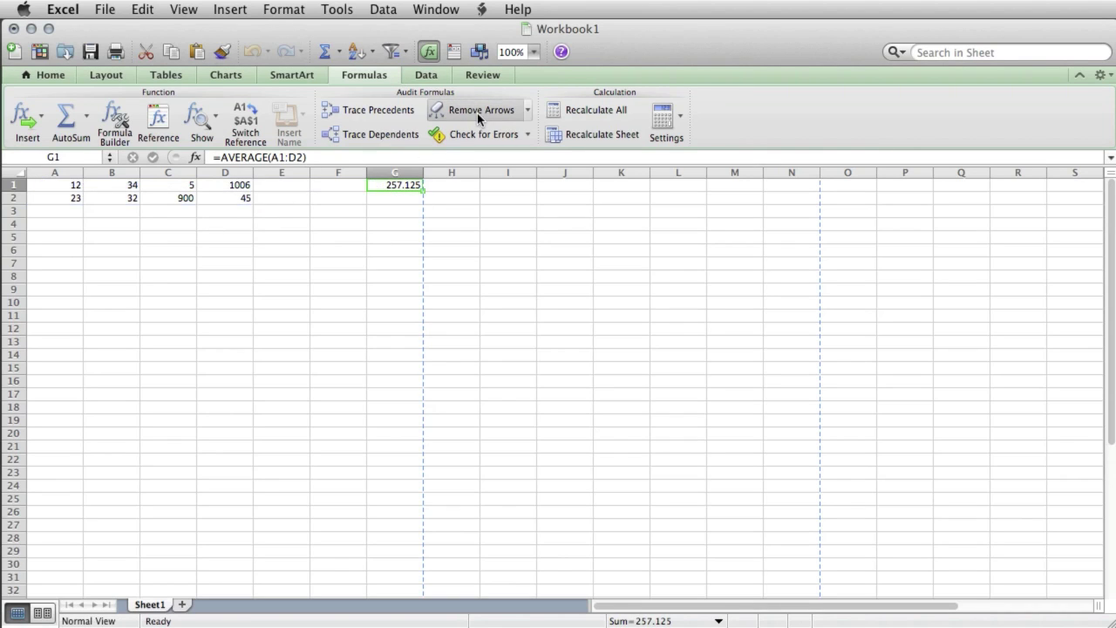
Trace the precedents of the sum formula in D1, clear its arrows, and select cell D2.
click(243, 186)
click(353, 110)
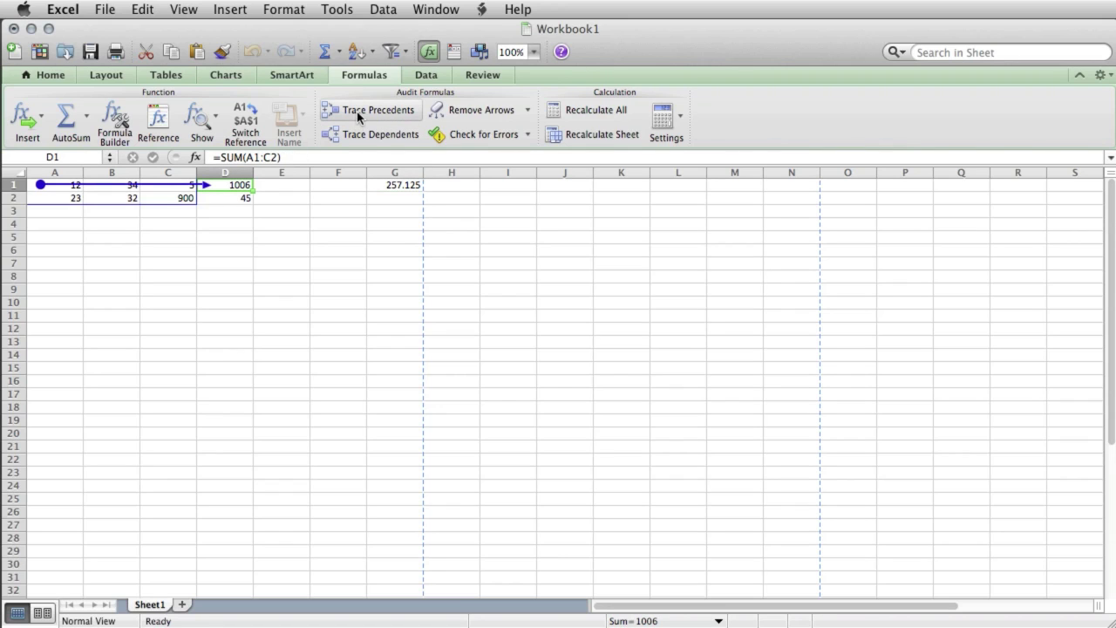
click(497, 111)
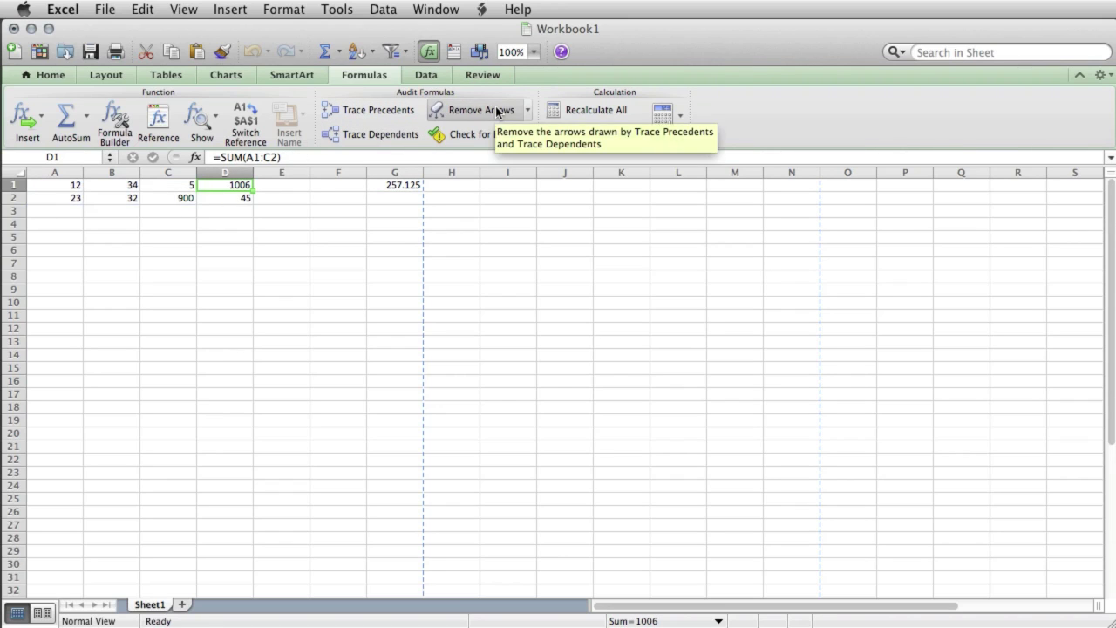
click(225, 201)
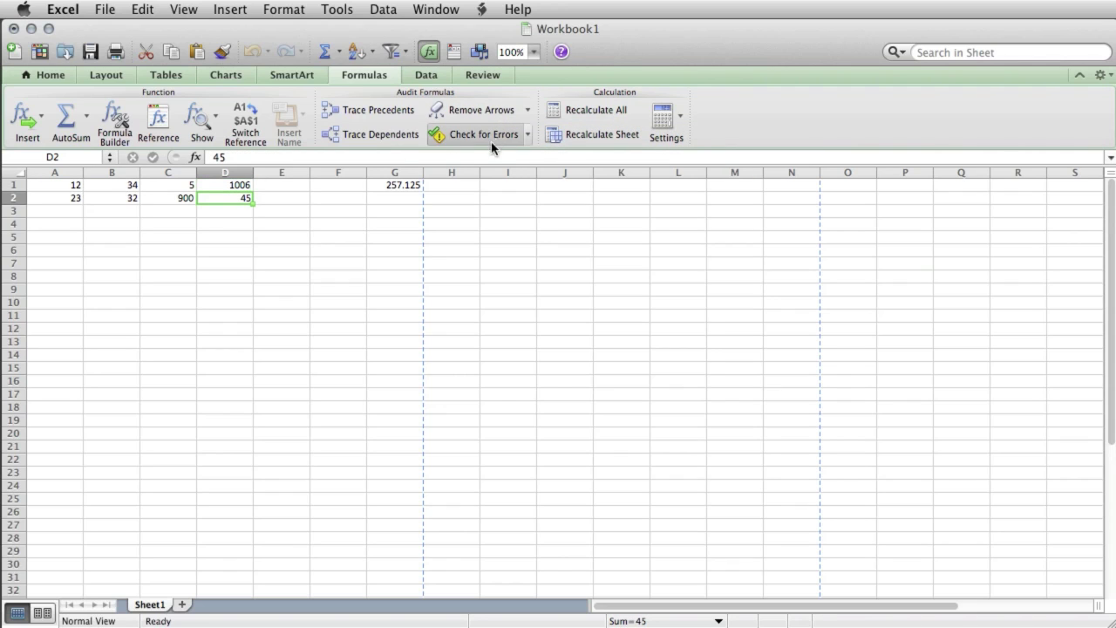
Trace the dependents of cells D2 and B1, and remove the tracer arrows after selecting G1.
click(361, 144)
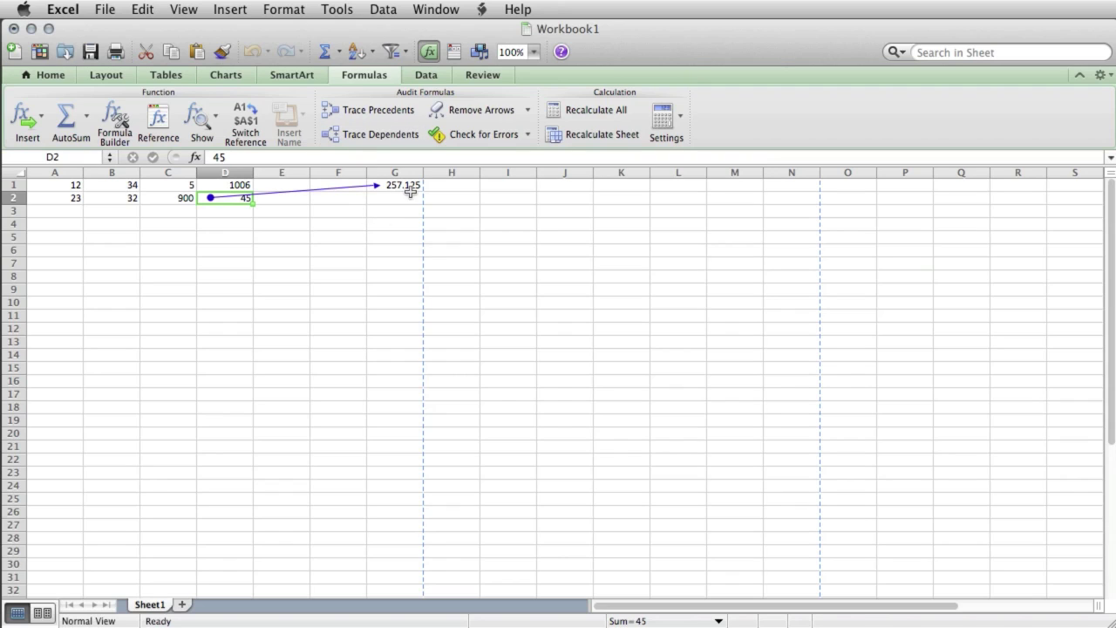
click(116, 187)
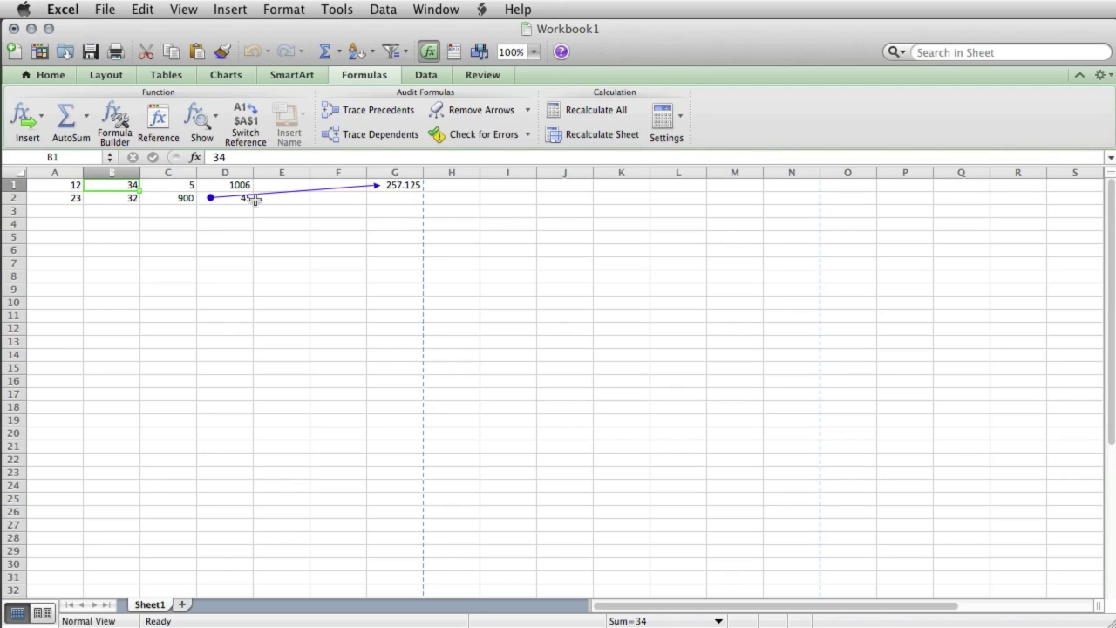
click(368, 135)
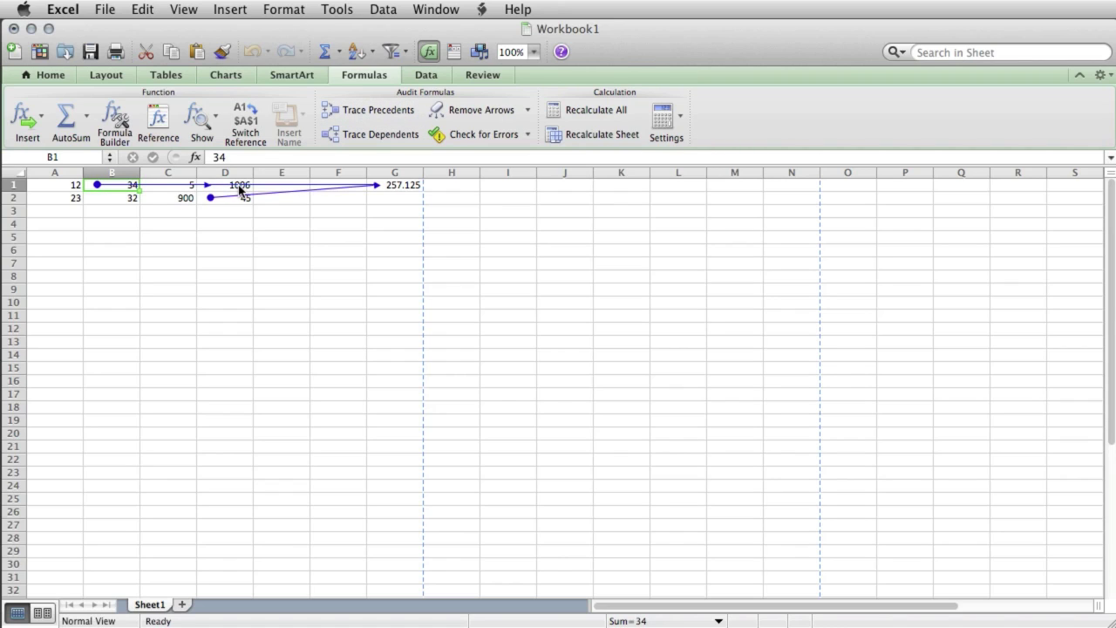
click(401, 195)
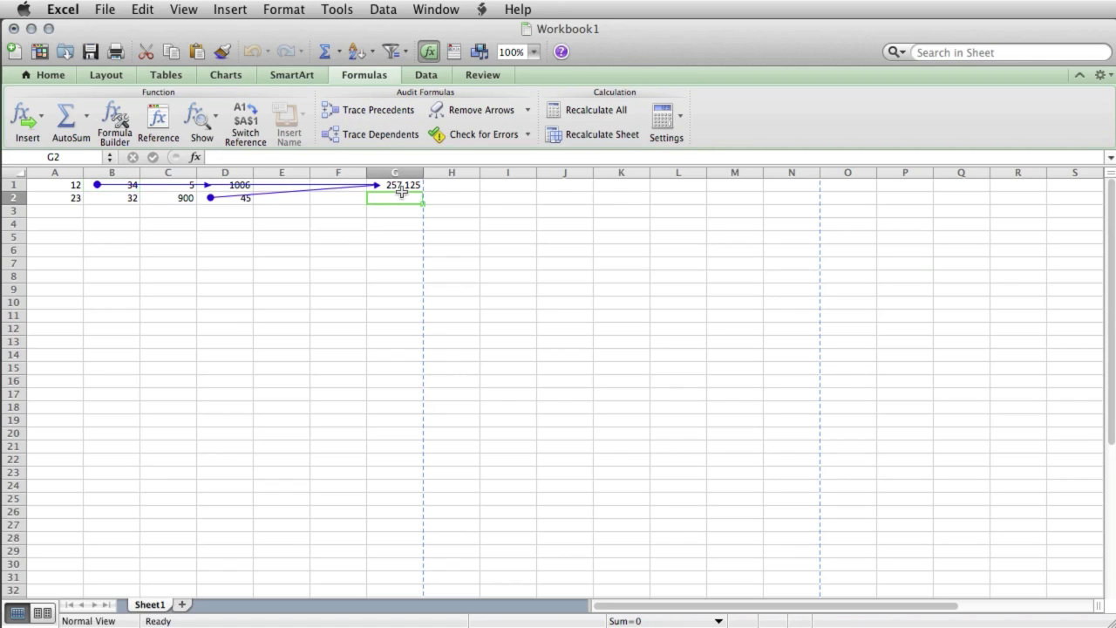
click(401, 186)
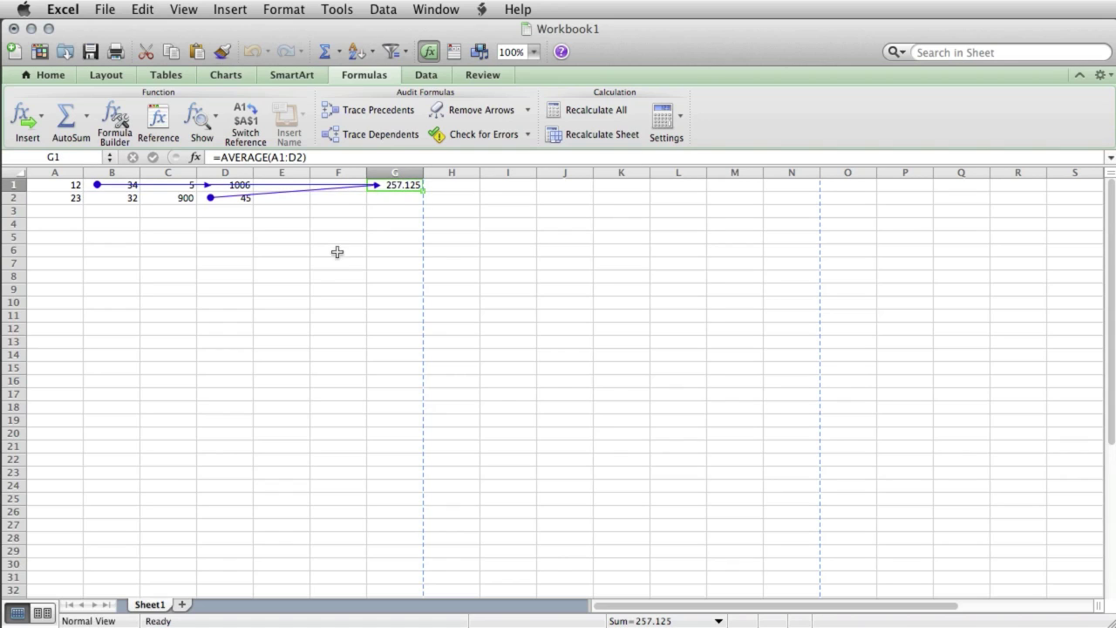
click(482, 115)
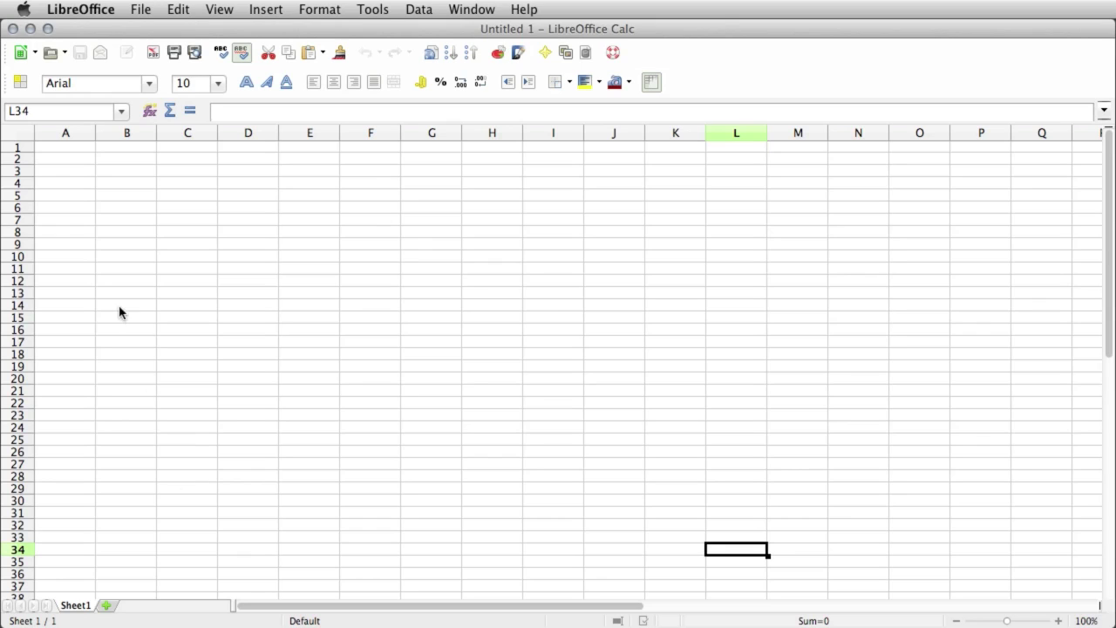
In a blank LibreOffice Calc sheet, enter 12 and 32 in A1:A2, and 12 and 54 in B1:B2.
click(73, 148)
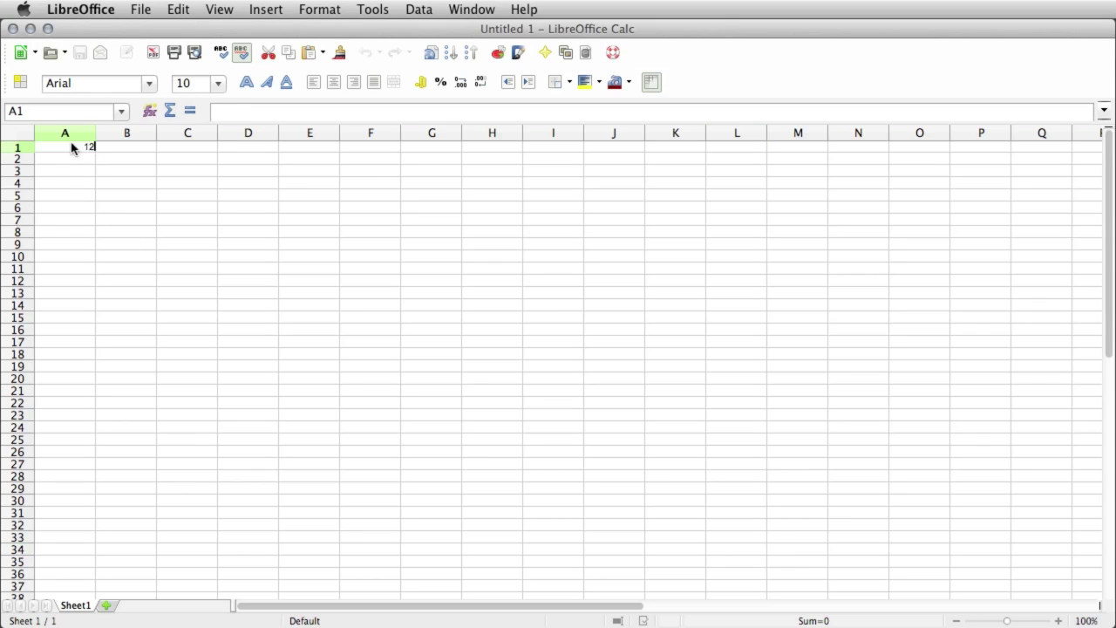
text(12)
key(Return)
text(32)
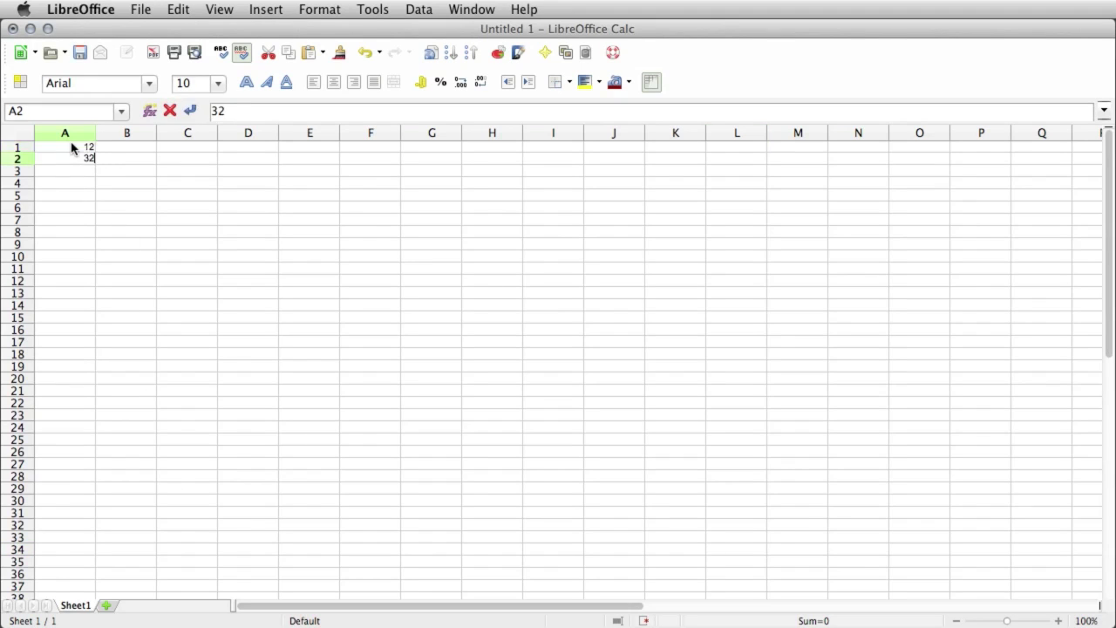
key(Up)
key(Right)
text(12)
key(Return)
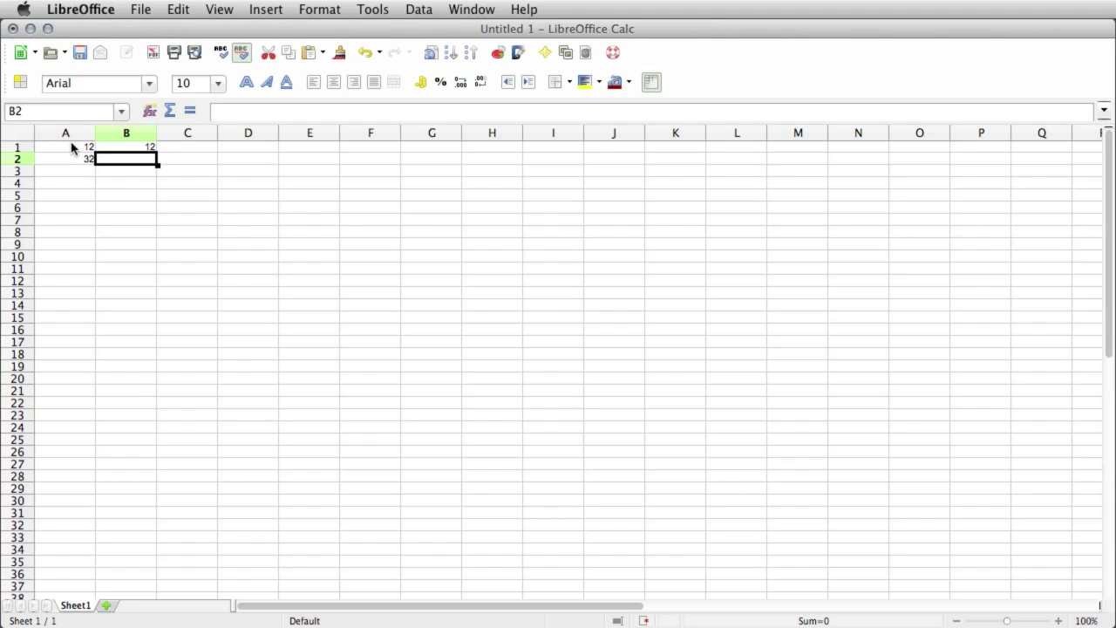
text(54)
key(Up)
key(Right)
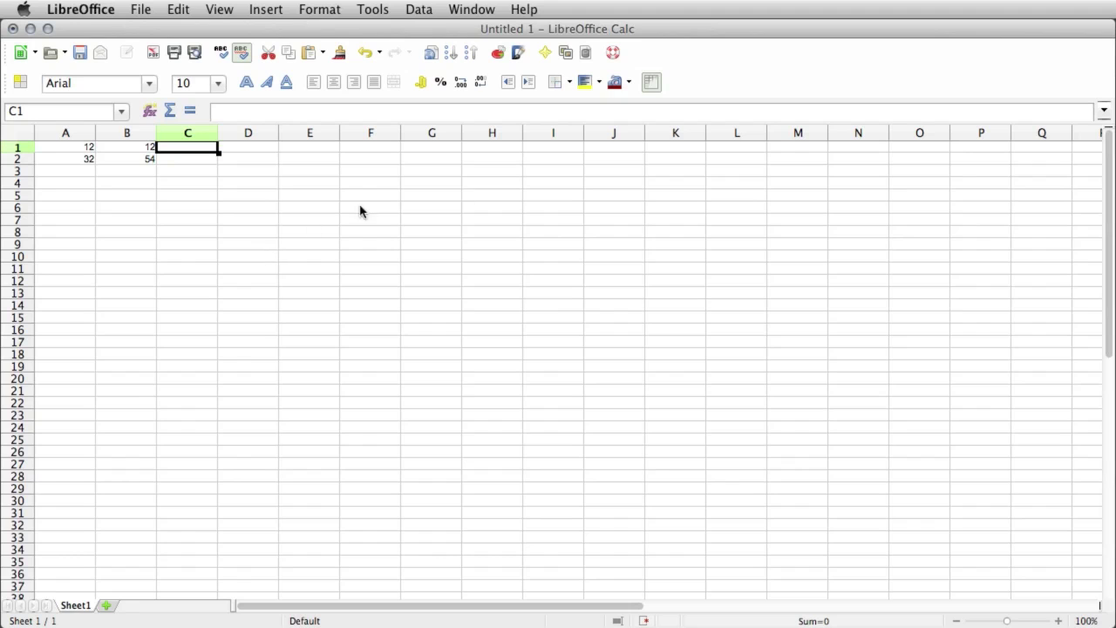
Open the Function Wizard for cell C1 and browse the functions in the Mathematical category.
click(149, 111)
scroll(454, 262, down, 2)
click(466, 219)
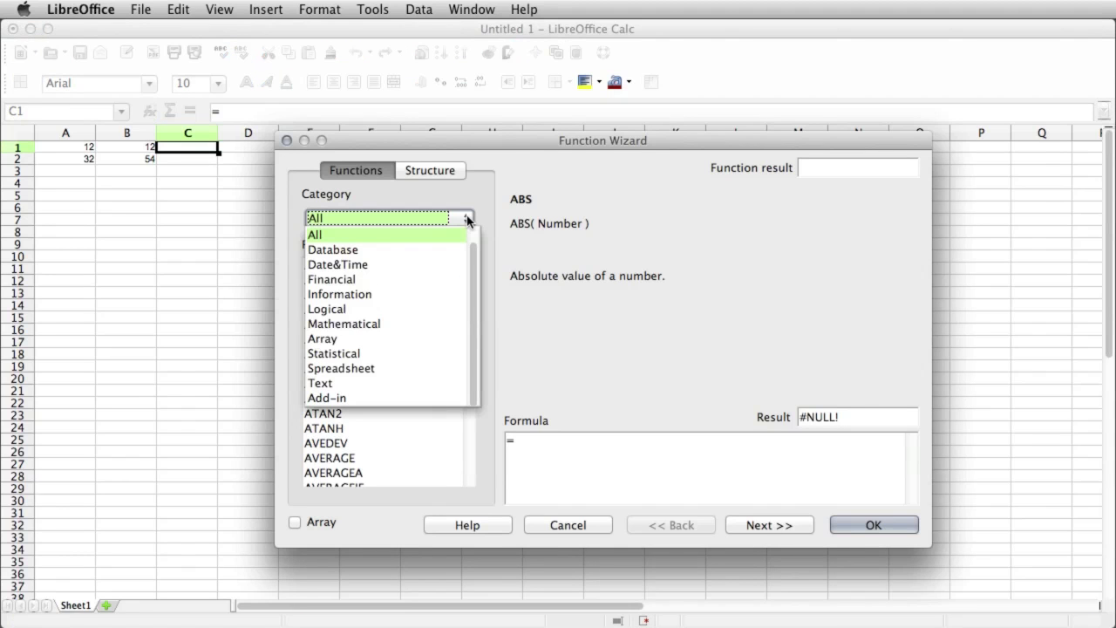
click(379, 324)
scroll(369, 301, down, 2)
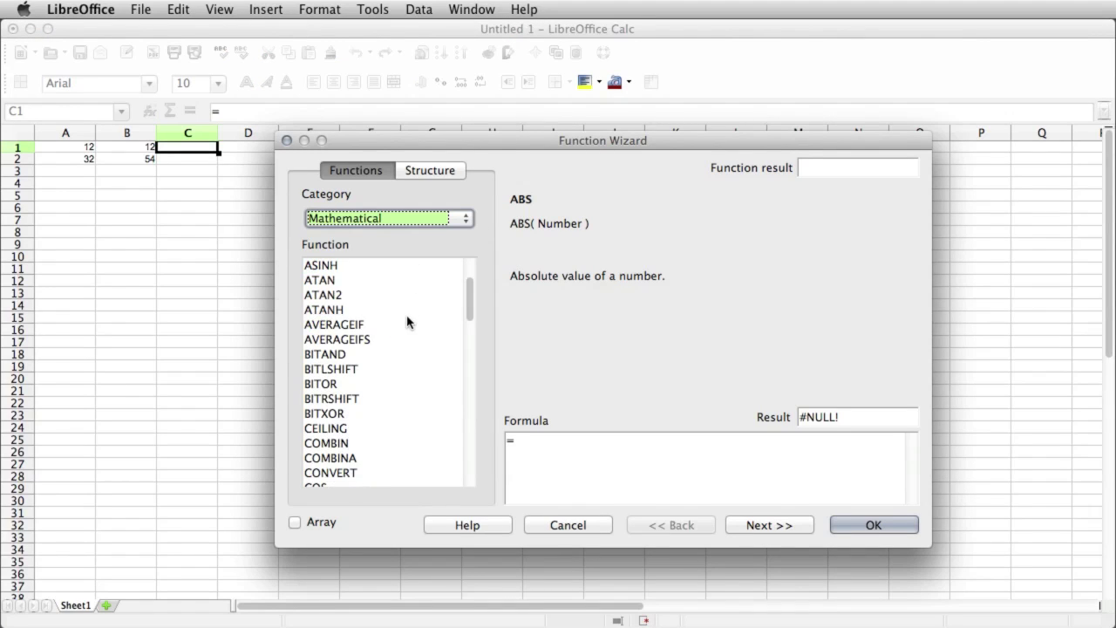
scroll(407, 323, down, 3)
scroll(410, 320, up, 2)
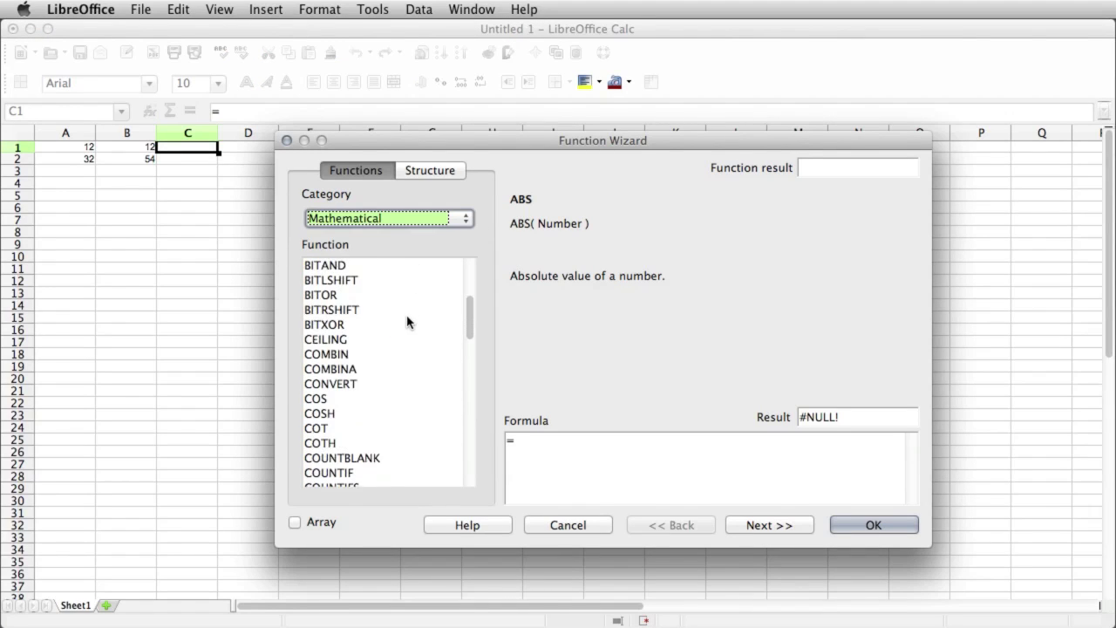
Choose the AVERAGE function from the Statistical category and proceed to its arguments.
click(466, 218)
click(461, 222)
click(460, 223)
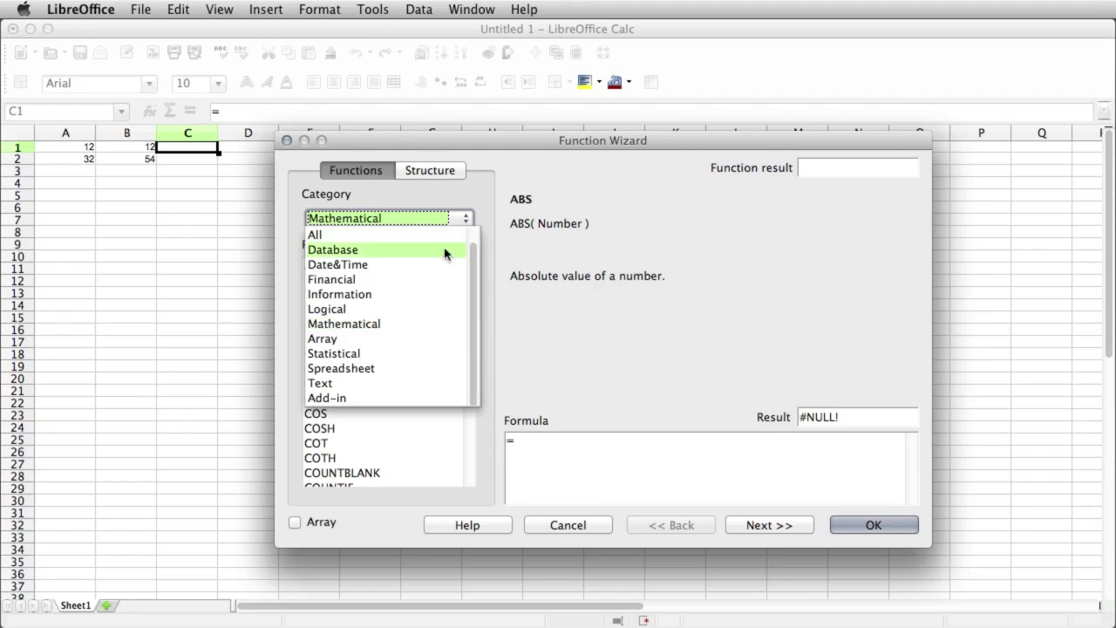
click(400, 353)
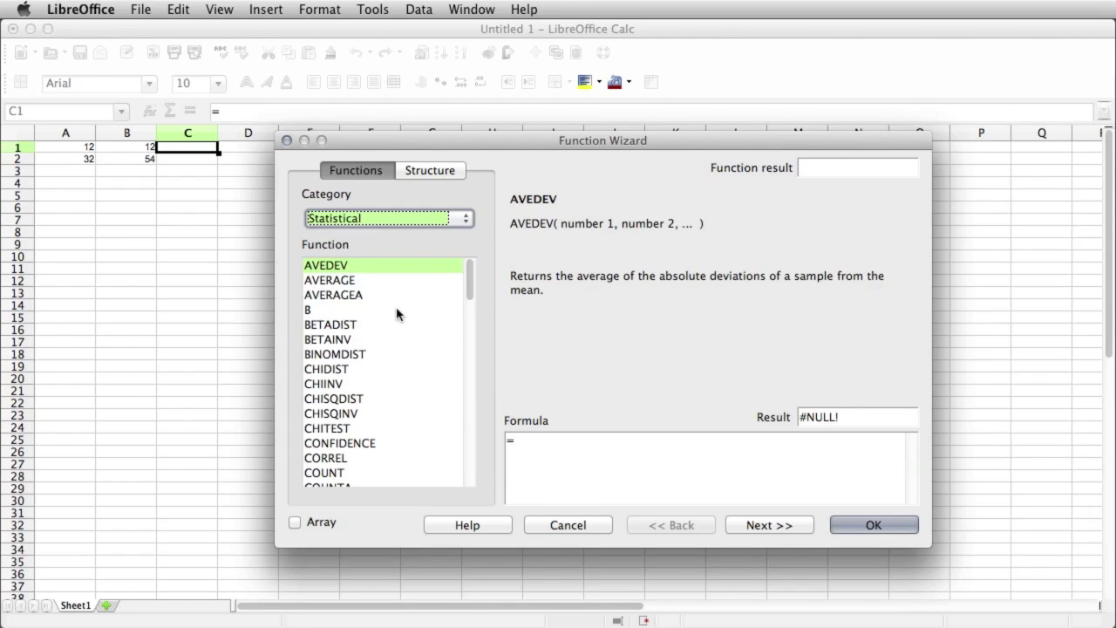
click(341, 283)
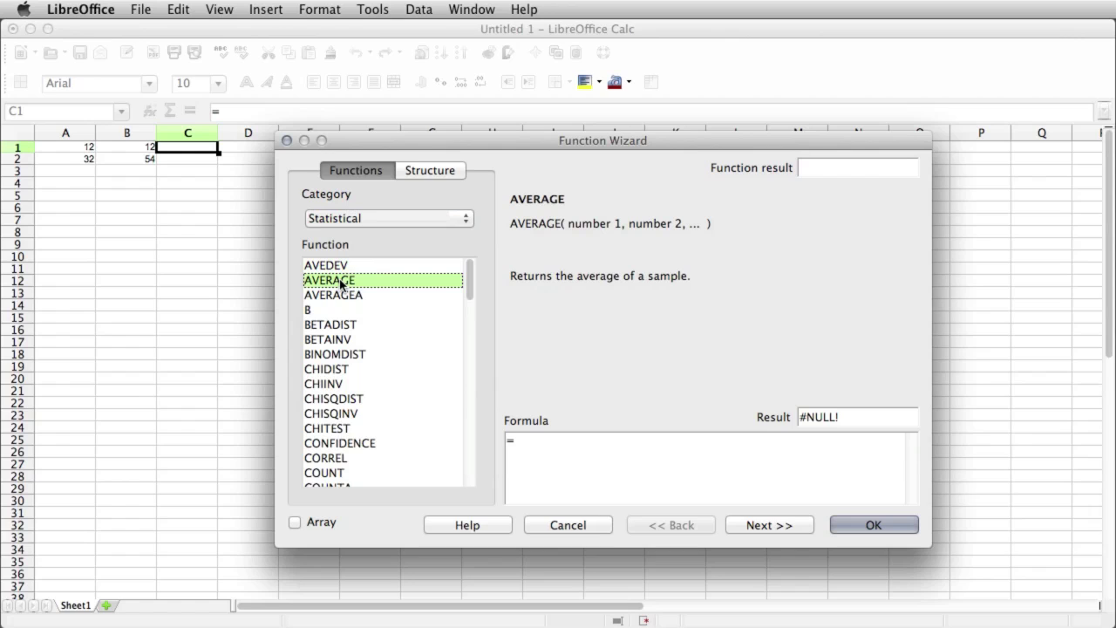
click(755, 524)
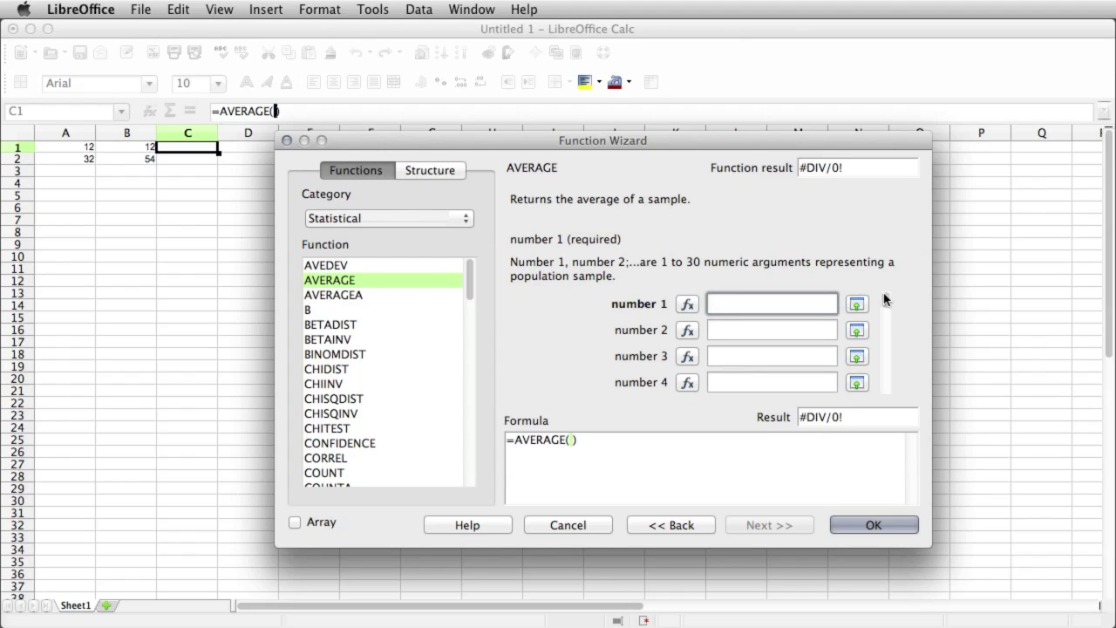
Set the first argument of the AVERAGE function to the cell range A1:B2.
mouse_move(887, 302)
mouse_down()
mouse_move(887, 339)
mouse_move(882, 281)
mouse_move(903, 401)
mouse_move(902, 282)
mouse_move(885, 304)
mouse_move(892, 337)
mouse_move(885, 284)
mouse_up()
click(856, 303)
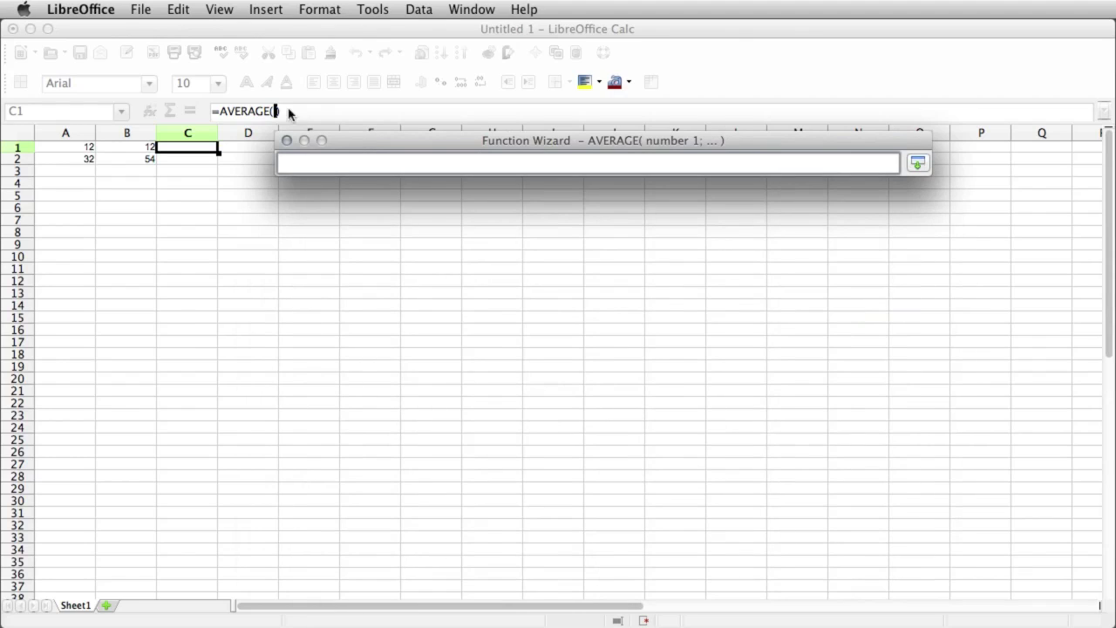
drag(87, 148, 144, 159)
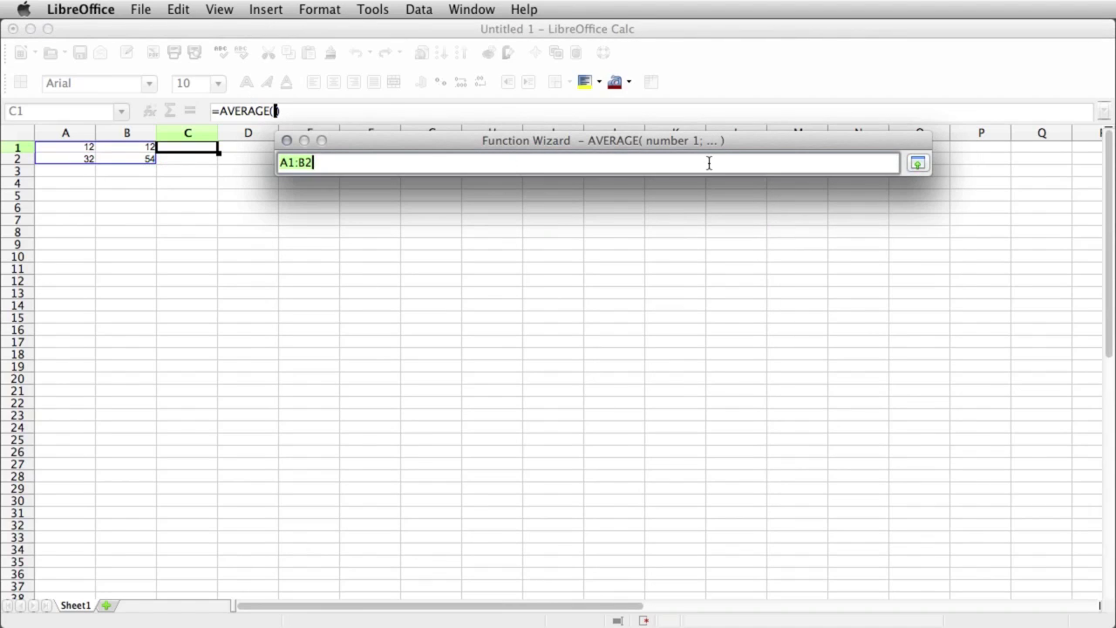
click(917, 166)
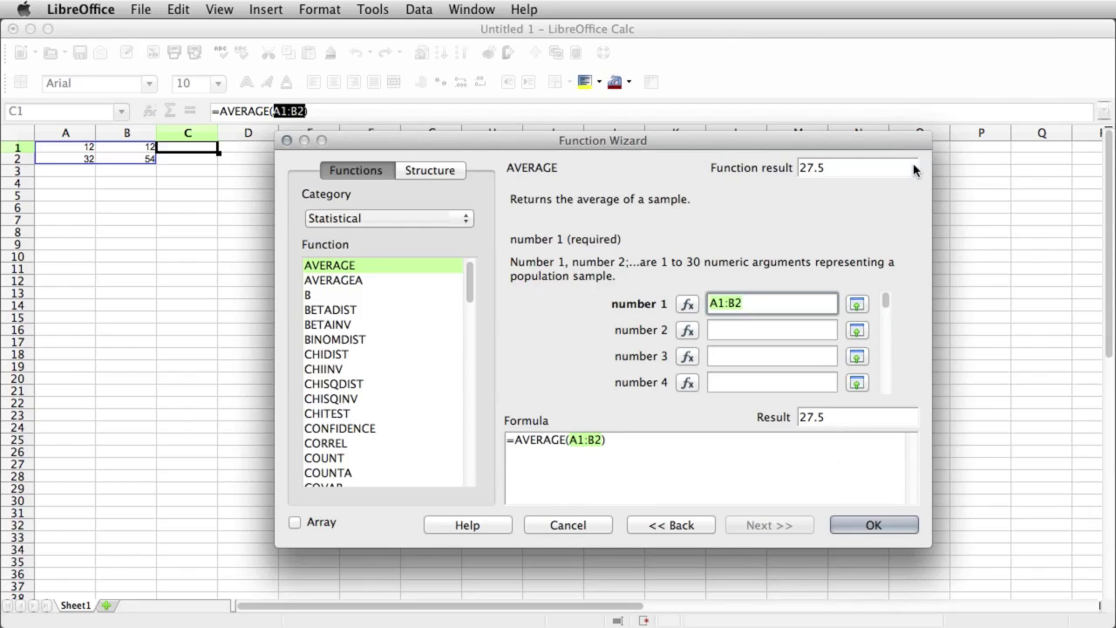
click(599, 449)
Nest the PI function from the Mathematical category as AVERAGE's second argument, and insert the formula in C1.
click(743, 329)
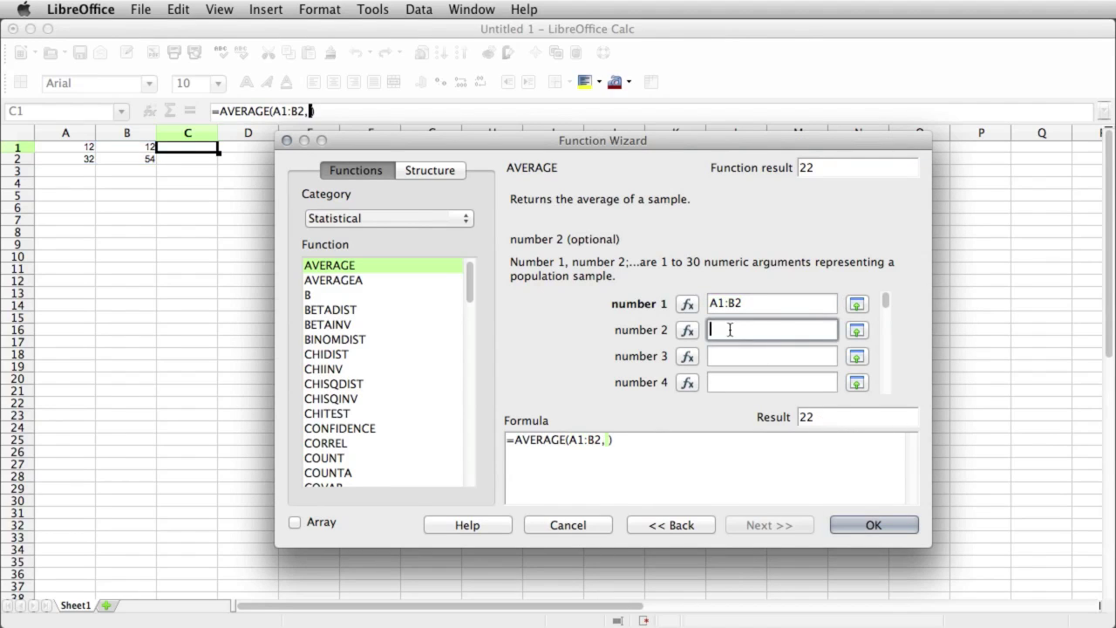
click(687, 329)
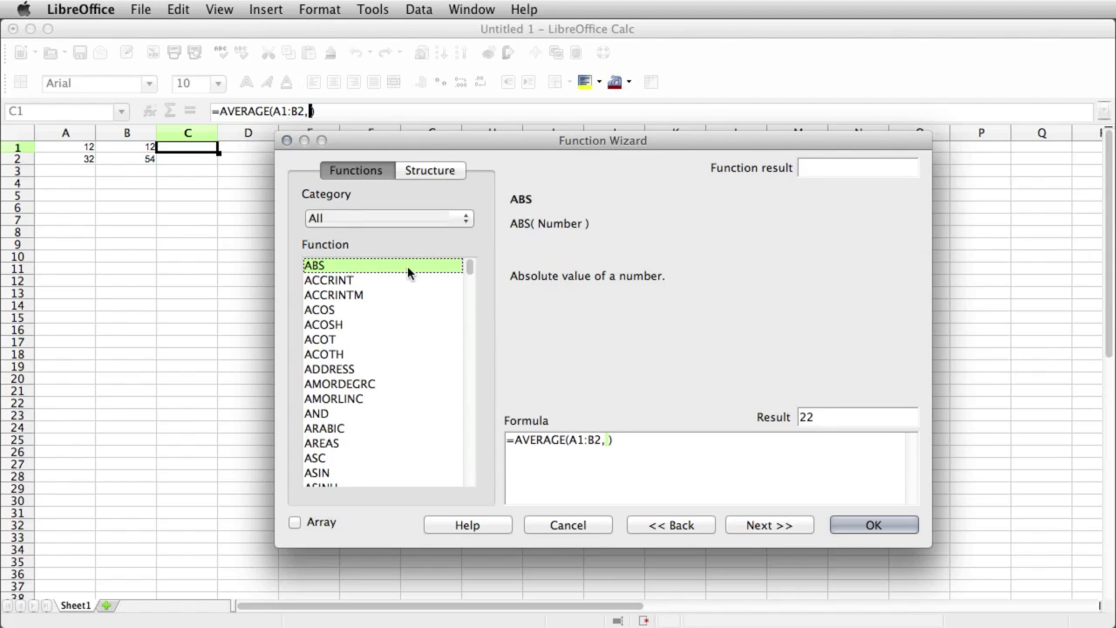
click(356, 220)
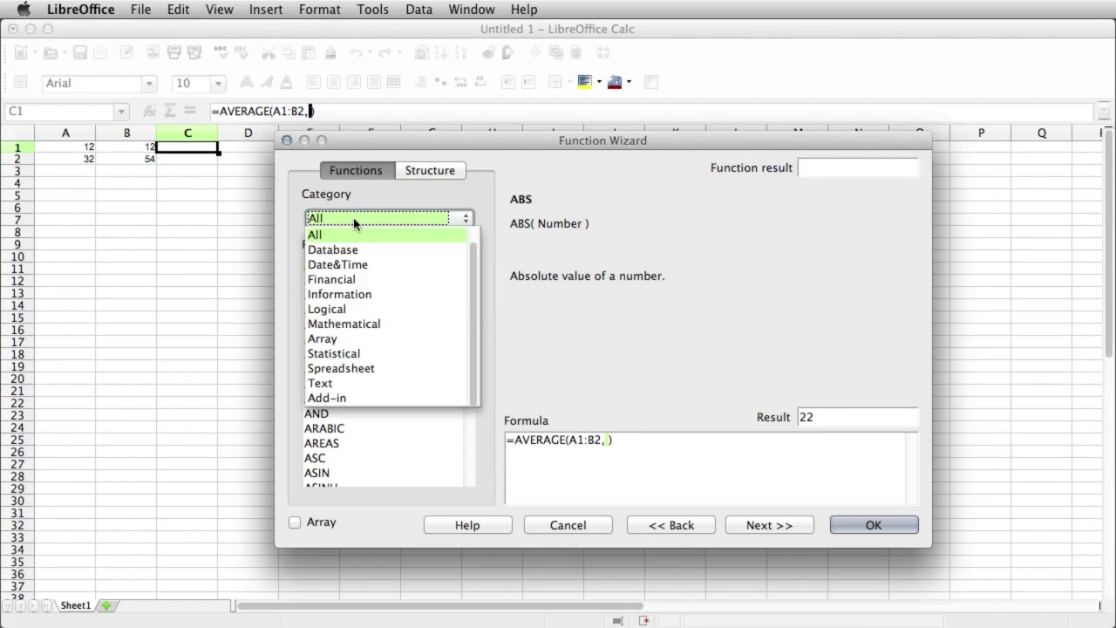
click(347, 324)
scroll(361, 294, down, 15)
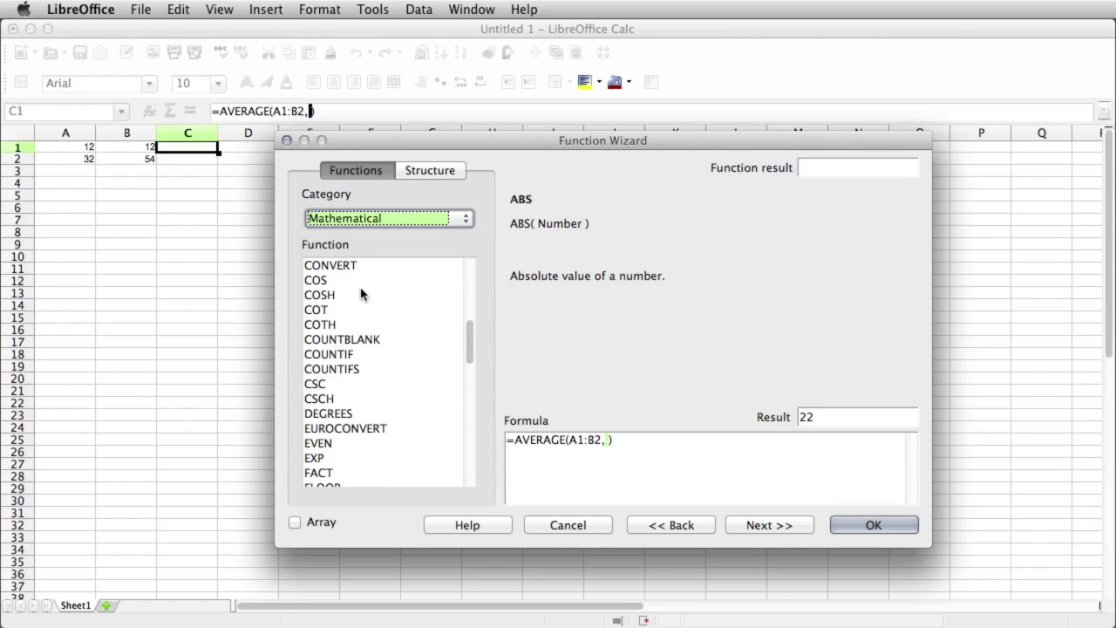
scroll(361, 295, down, 2)
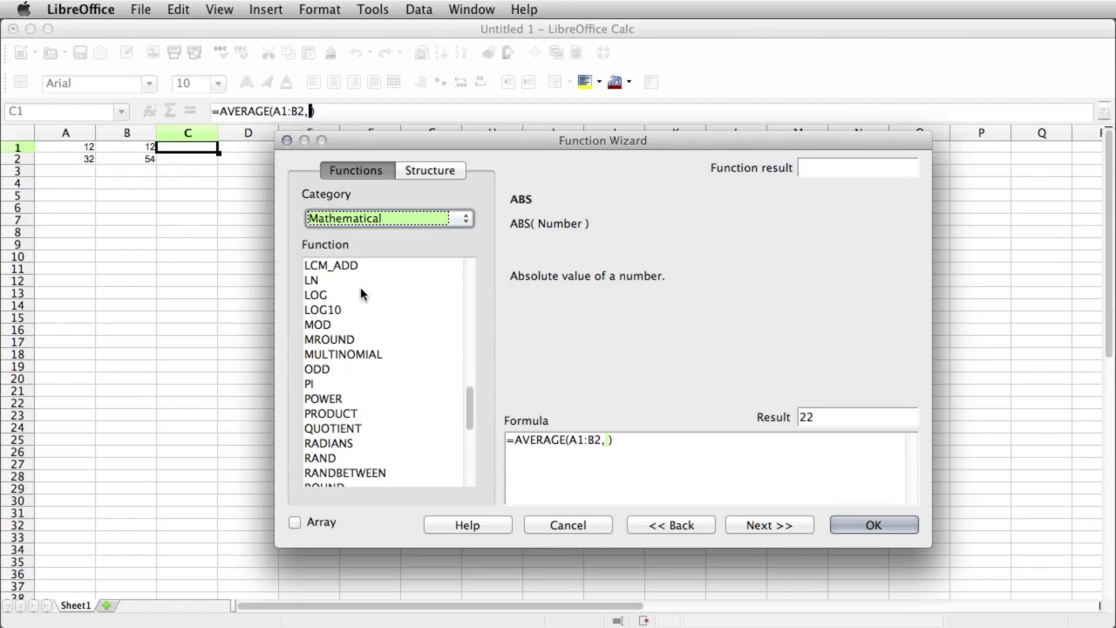
click(308, 388)
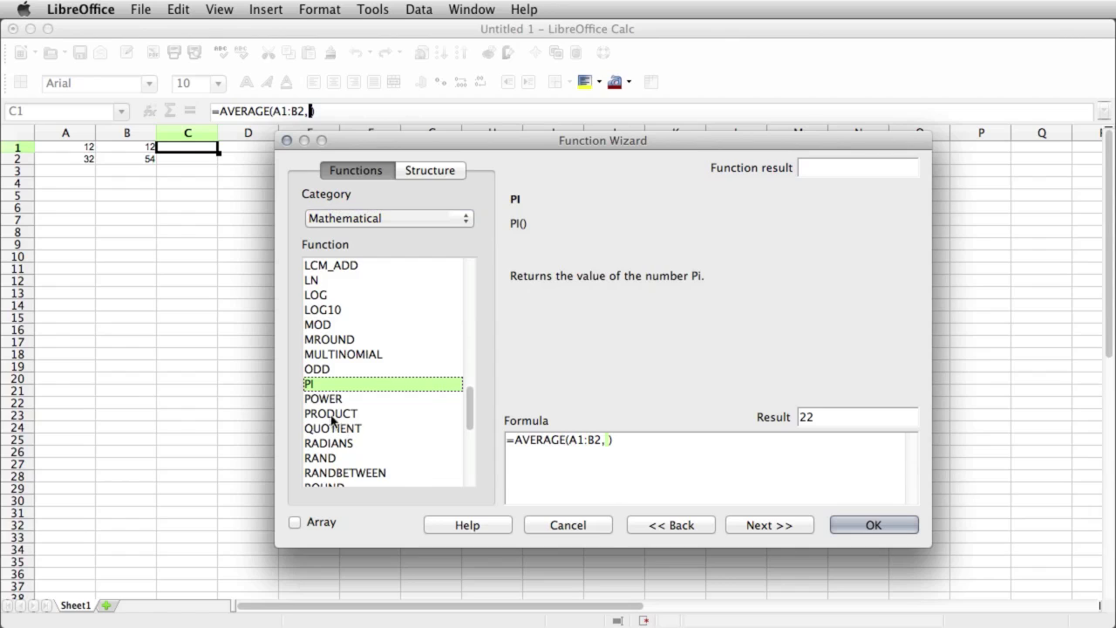
click(755, 521)
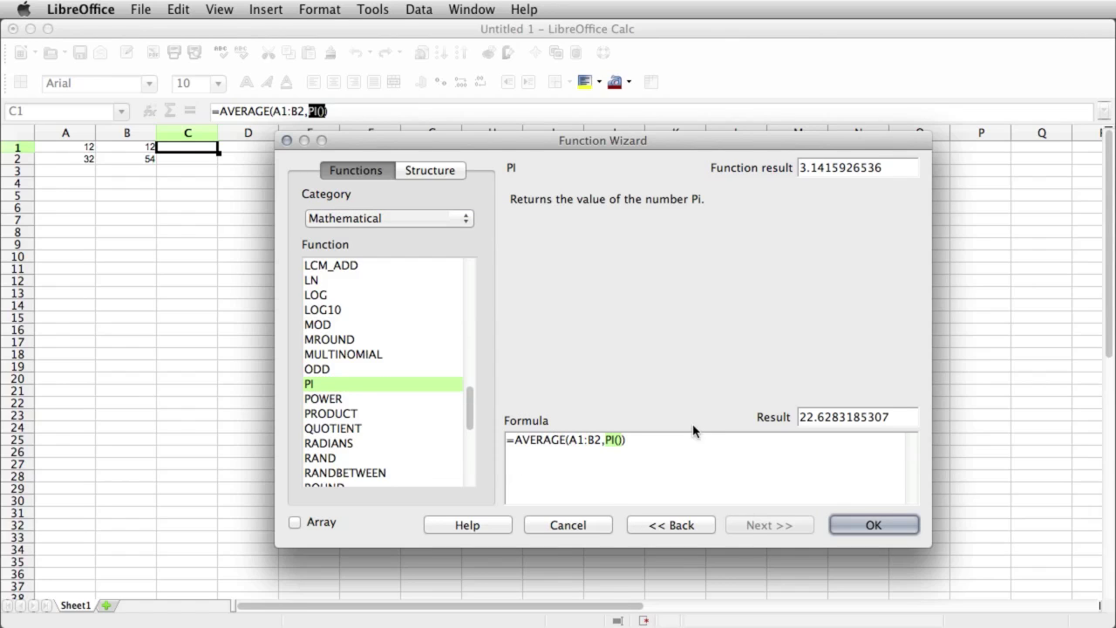
click(872, 525)
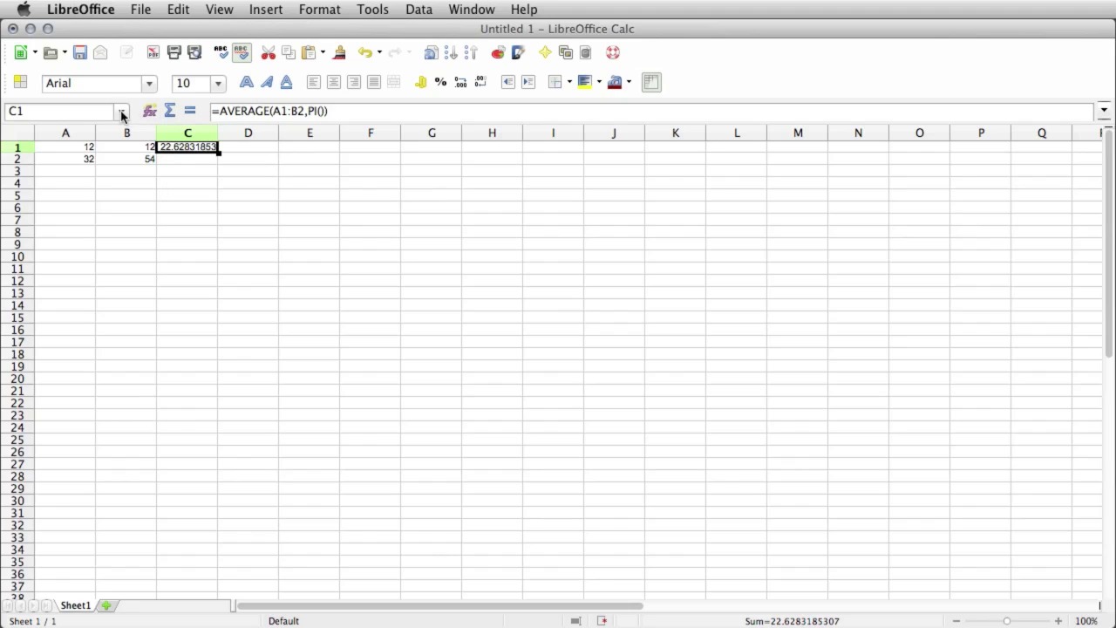
click(186, 160)
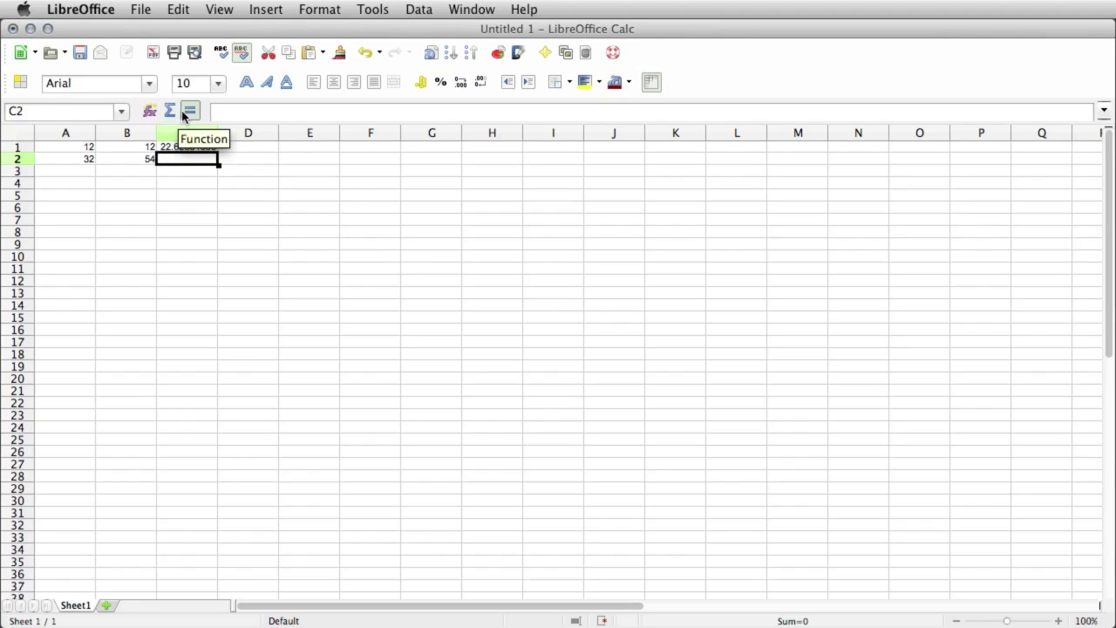
click(184, 116)
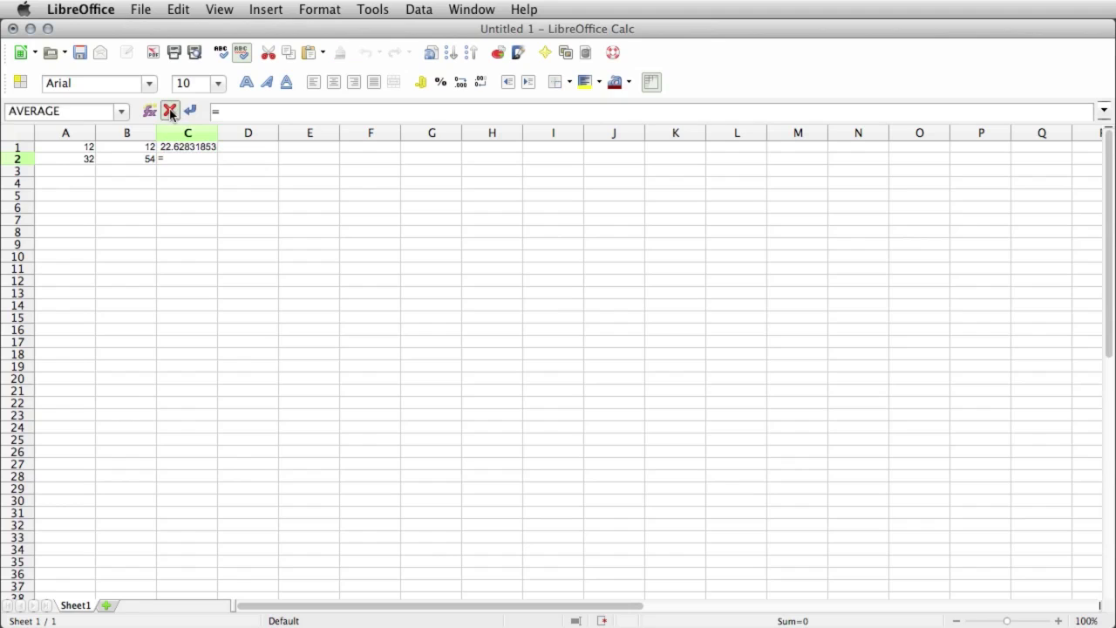
click(170, 111)
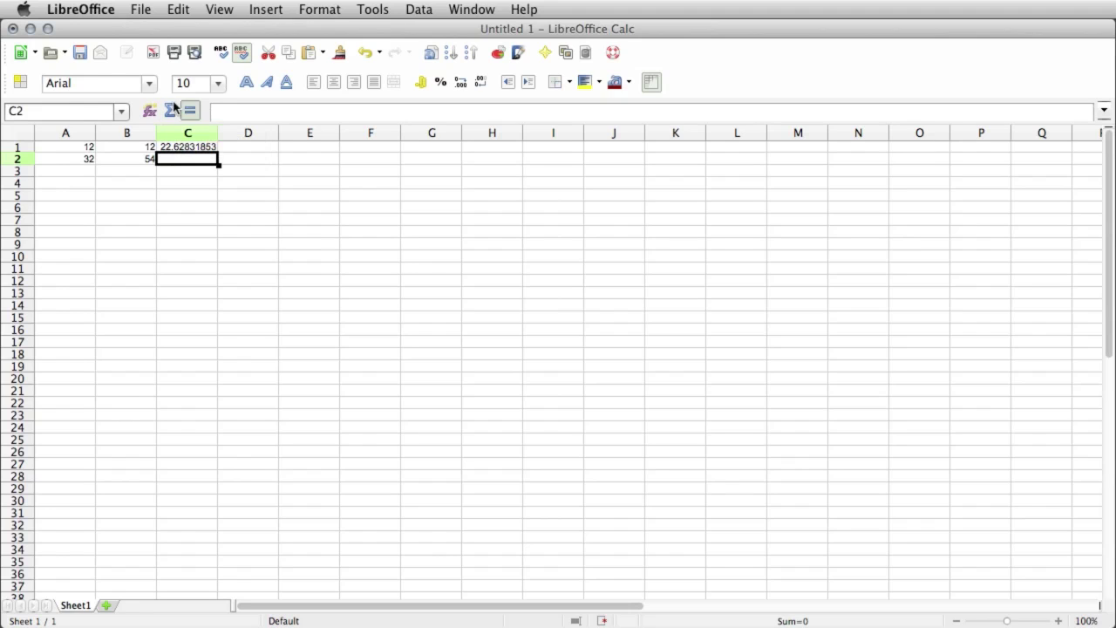
Trace the precedents of the average formula in C1.
click(175, 148)
click(372, 9)
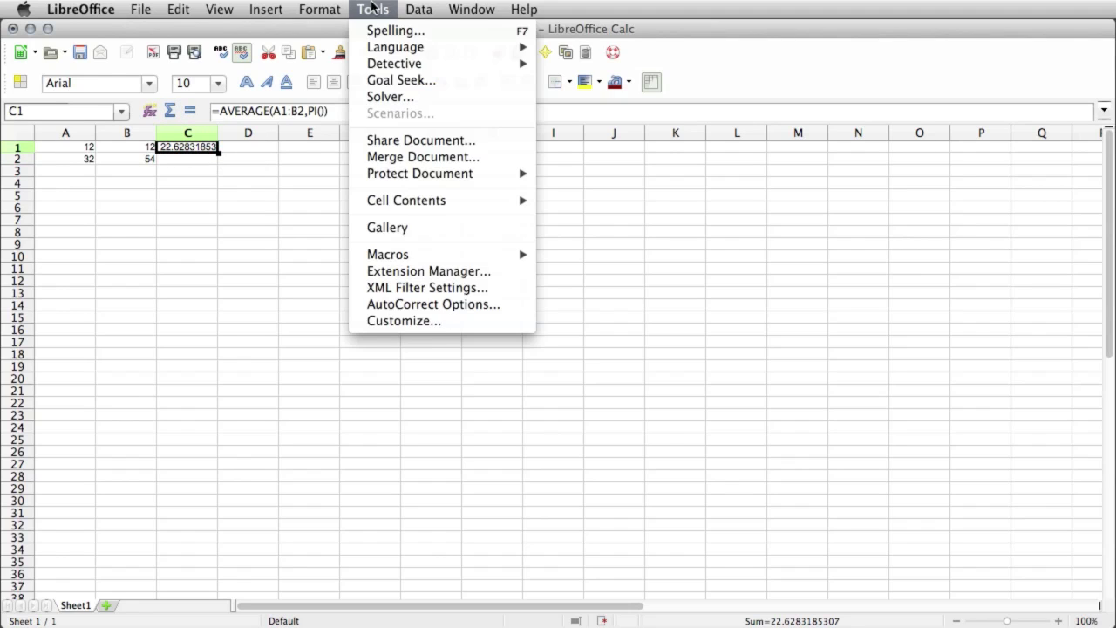
mouse_move(420, 68)
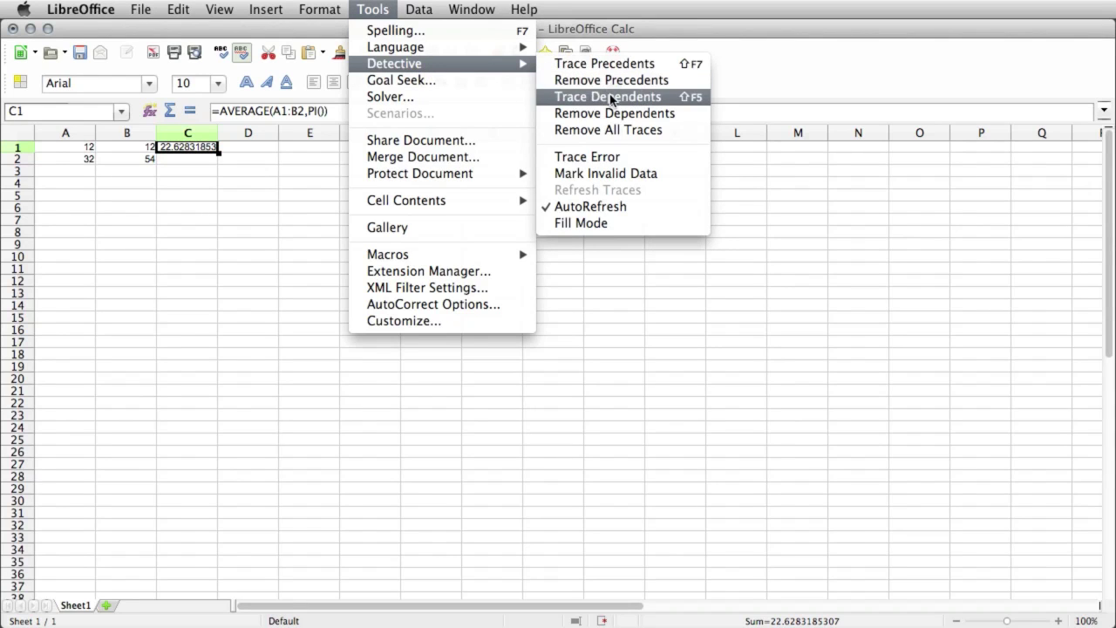
click(610, 64)
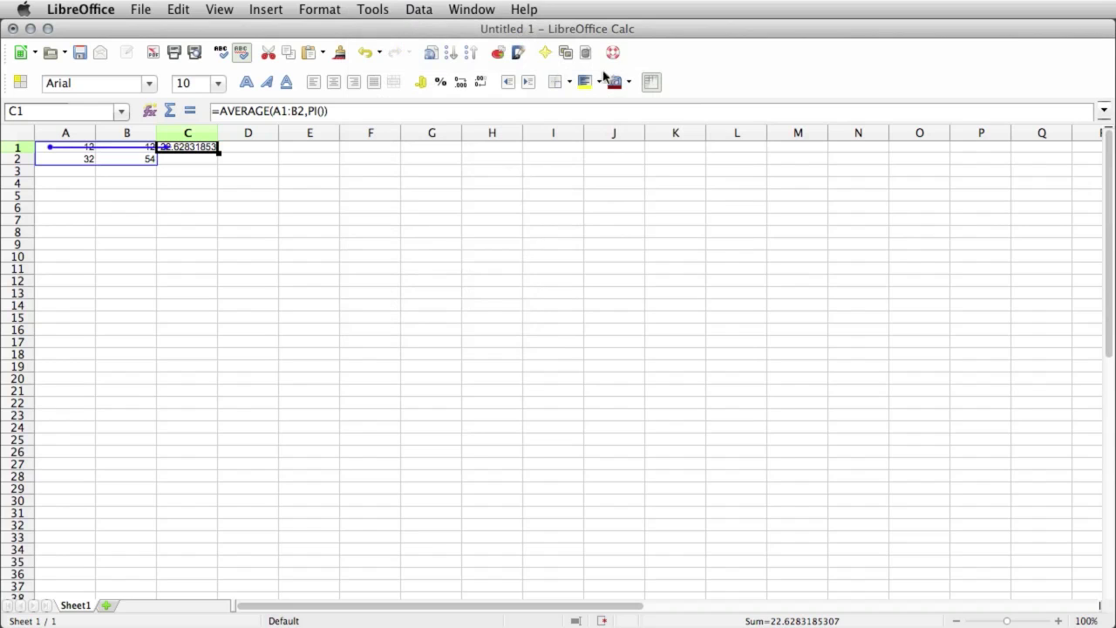
Remove the traced precedents of the average formula in C1.
click(321, 10)
mouse_move(372, 10)
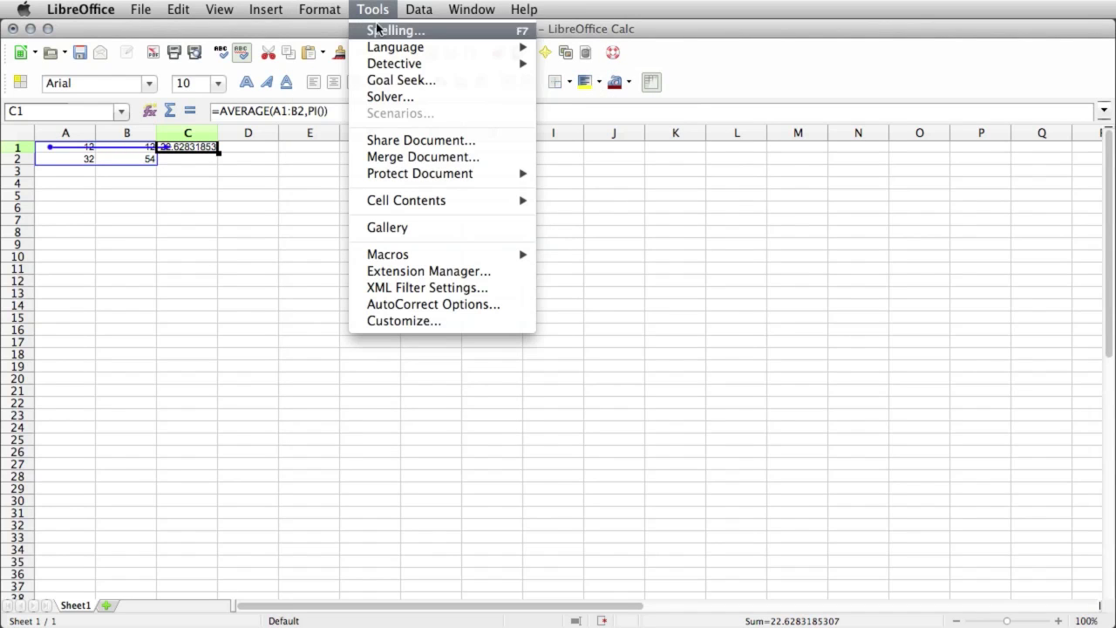
mouse_move(394, 63)
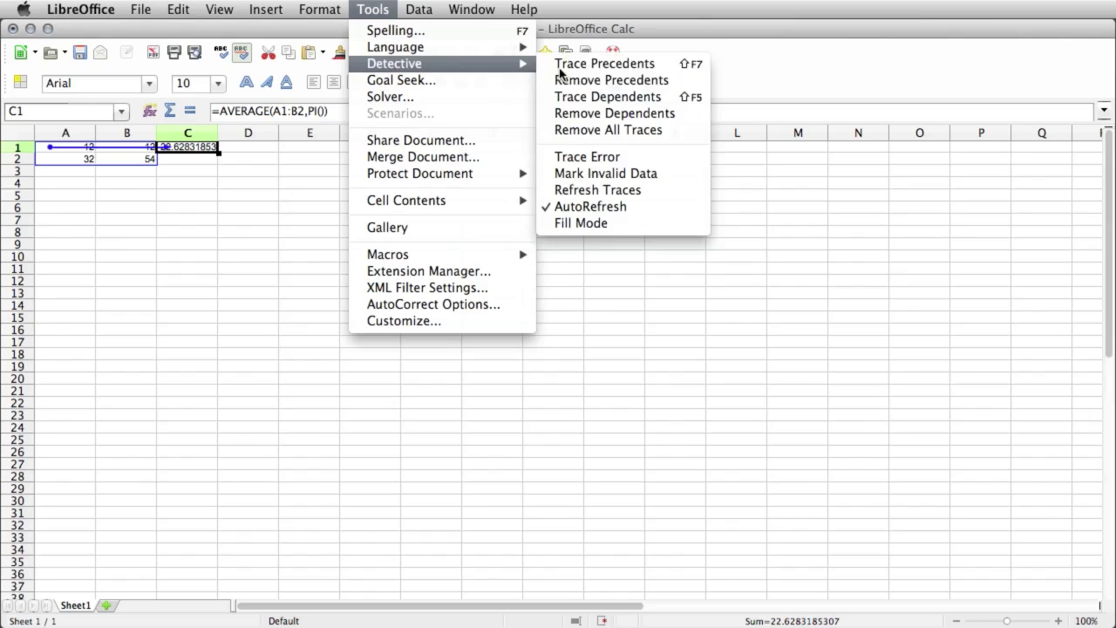
click(662, 81)
click(280, 230)
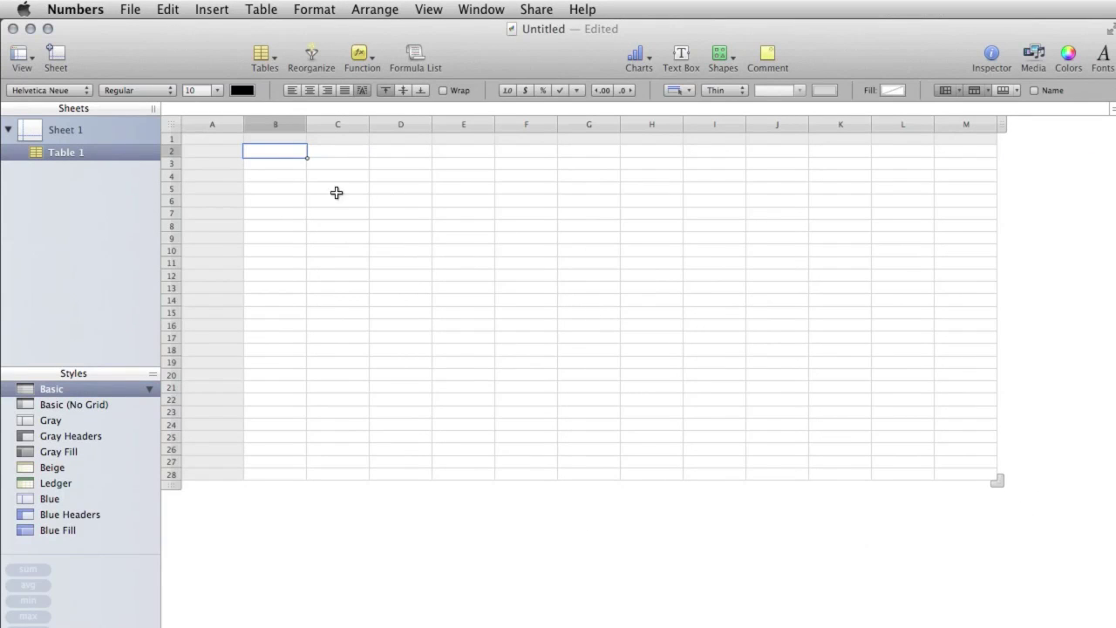
Switch to Numbers and shrink Table 1 so that its last column is H.
drag(1000, 483, 610, 456)
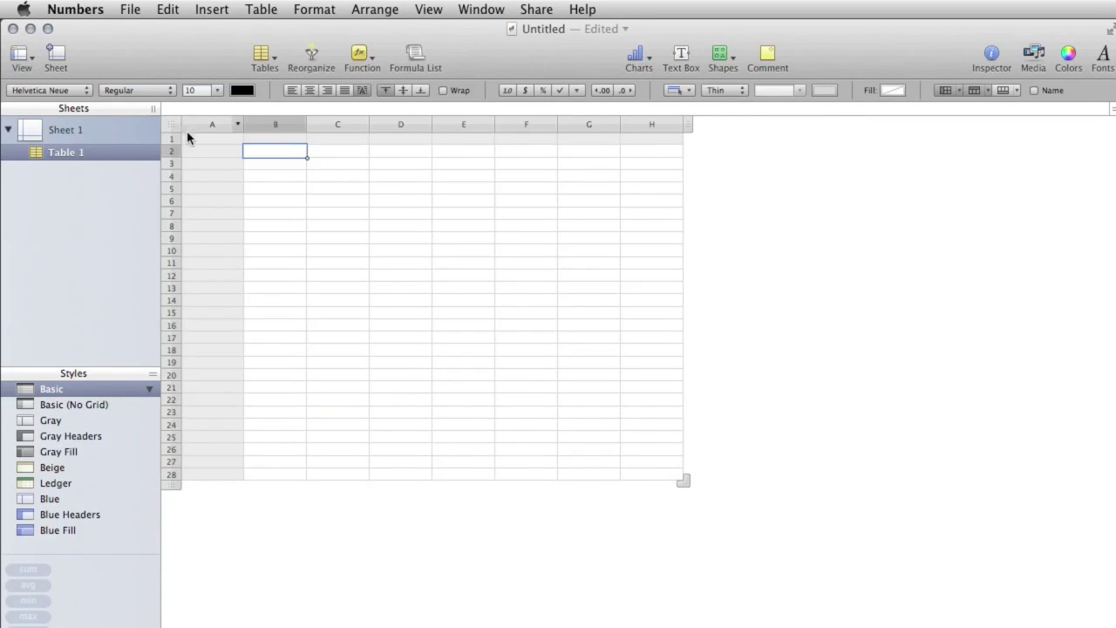
drag(172, 127, 171, 97)
Add a text box beside the table reading "Now is the winter of our discontent. Made glorious summer by the sun of York;".
click(681, 54)
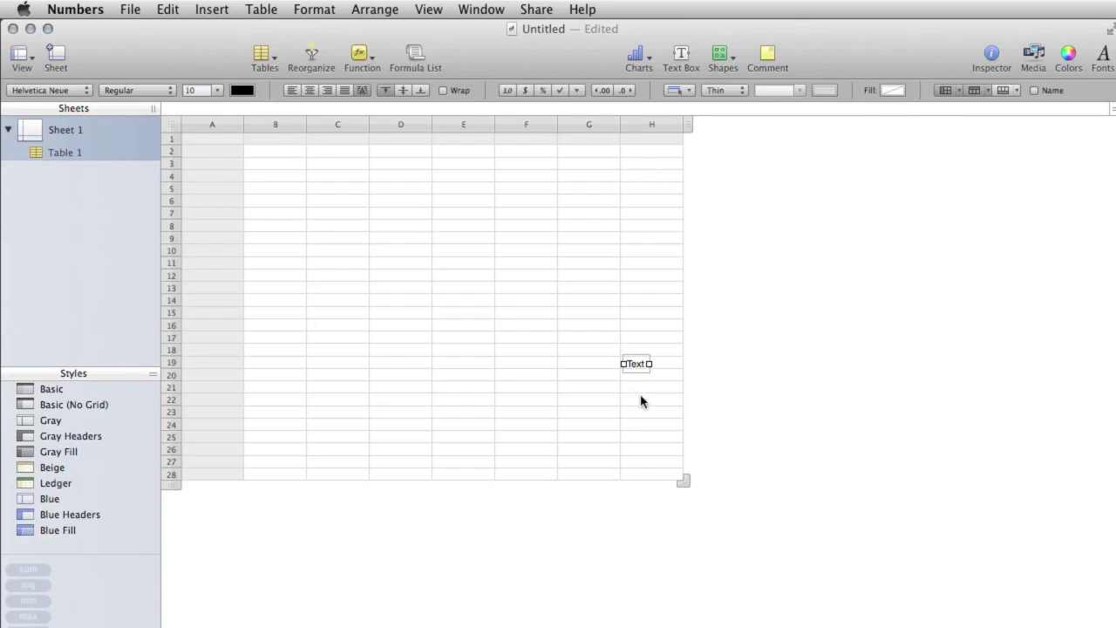
drag(638, 366, 953, 249)
drag(824, 263, 727, 250)
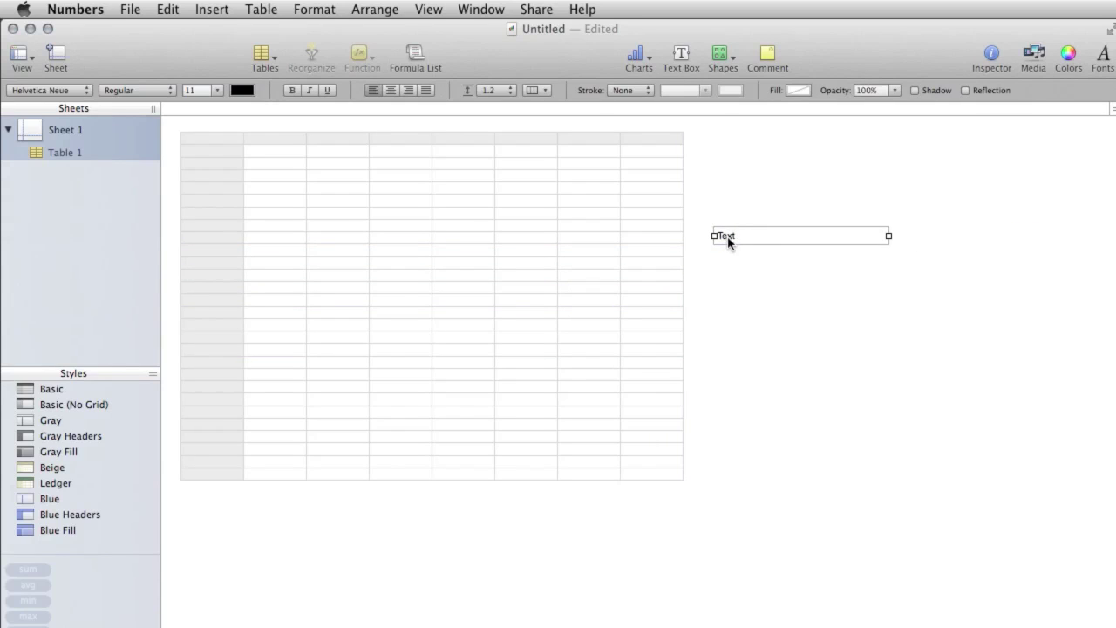
double_click(728, 243)
text(Now is the winter of our discontent. Made glorious summer by the sun of York;)
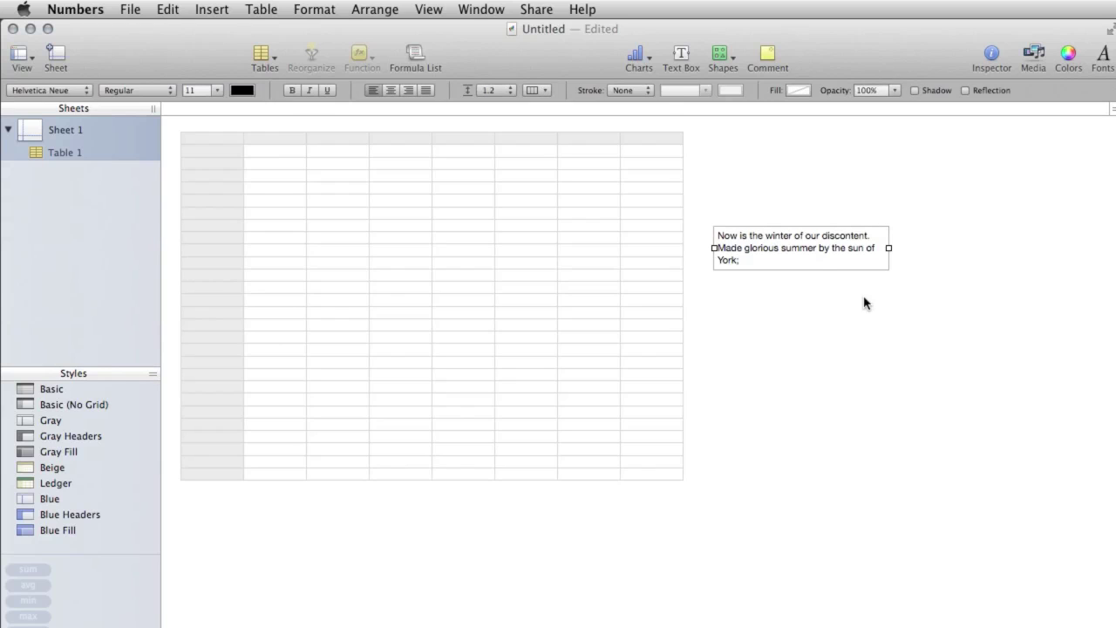
click(865, 303)
Examine the available shapes and the inspector's sheet, table, cell, chart, text and graphic settings.
click(717, 53)
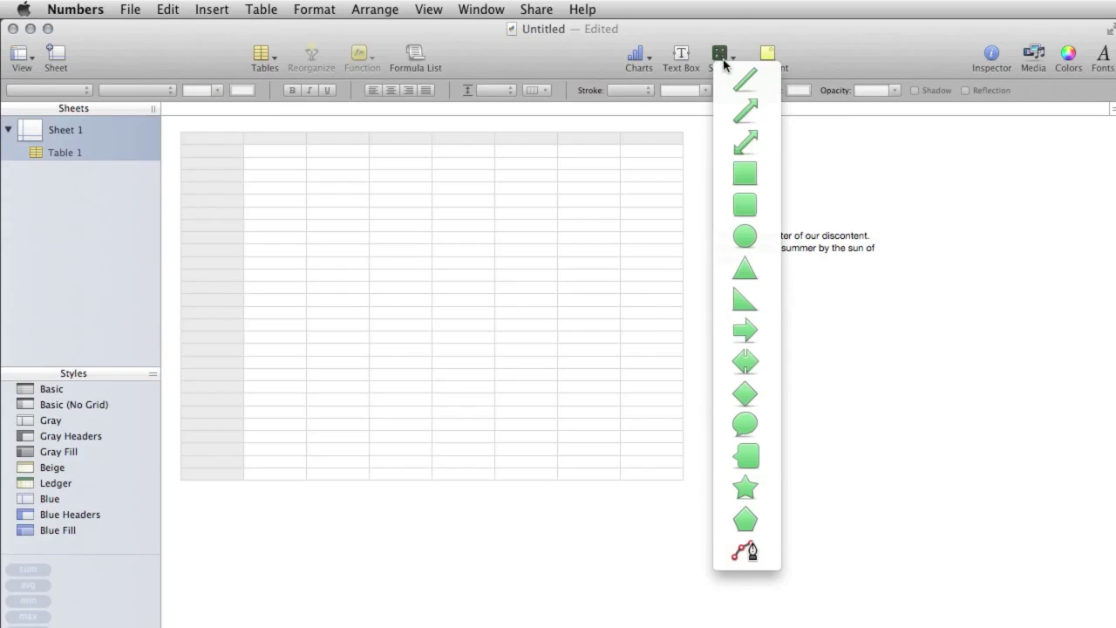
click(918, 249)
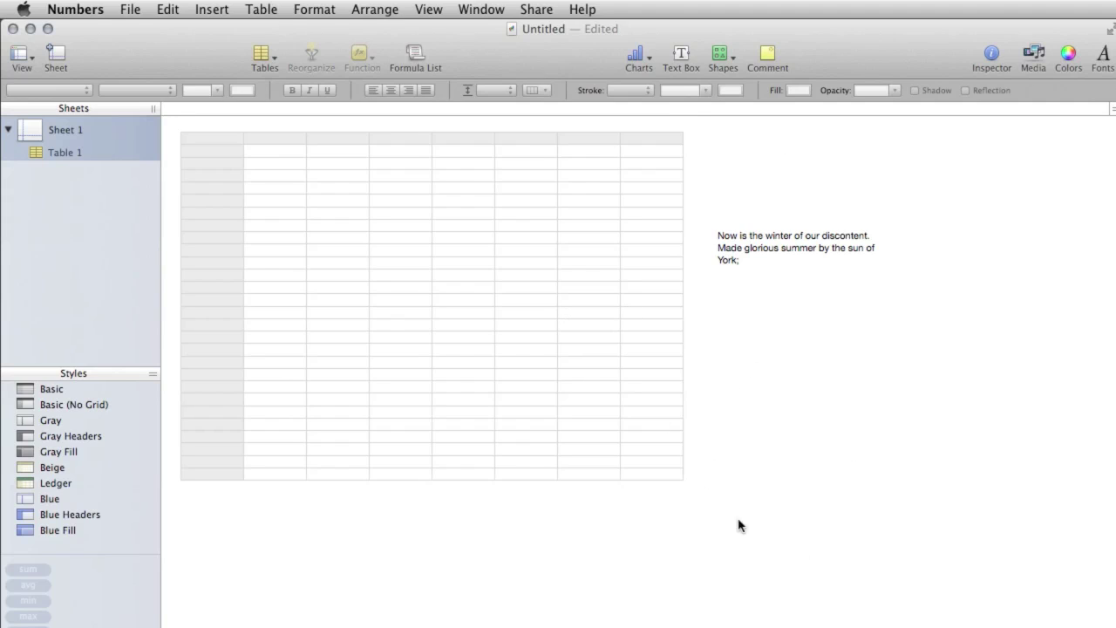
click(993, 55)
click(993, 59)
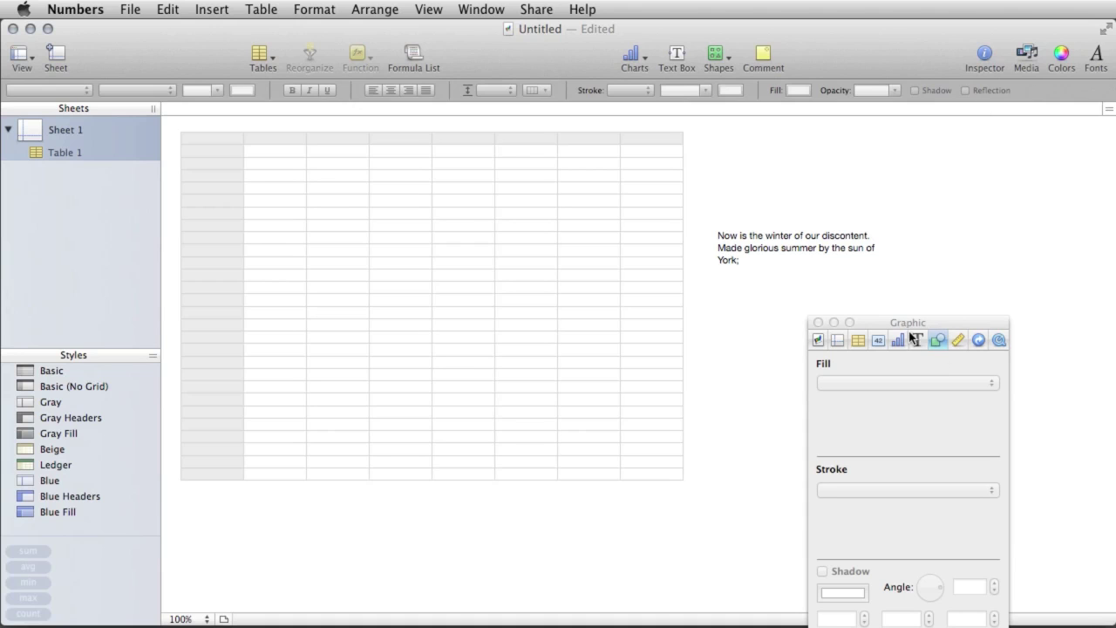
drag(907, 328, 783, 155)
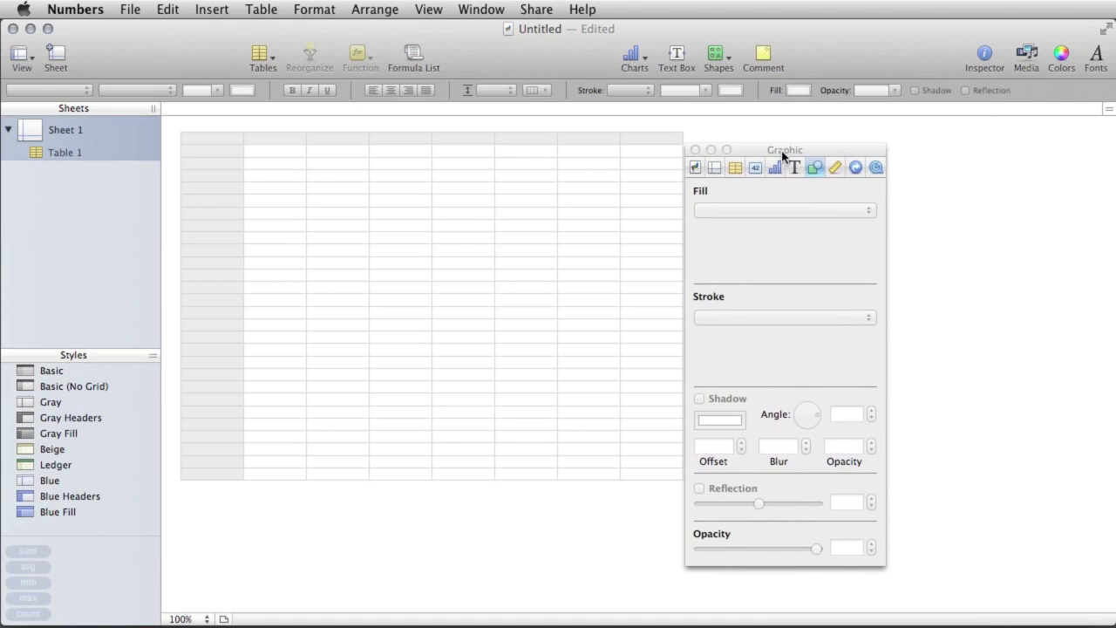
click(697, 167)
click(716, 166)
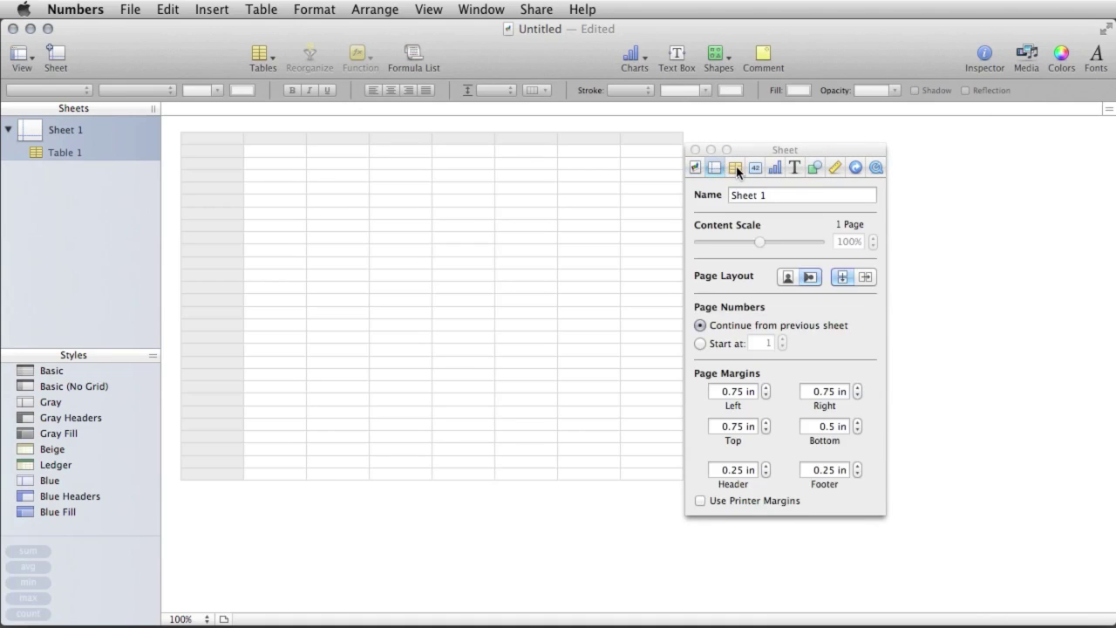
click(736, 165)
click(754, 167)
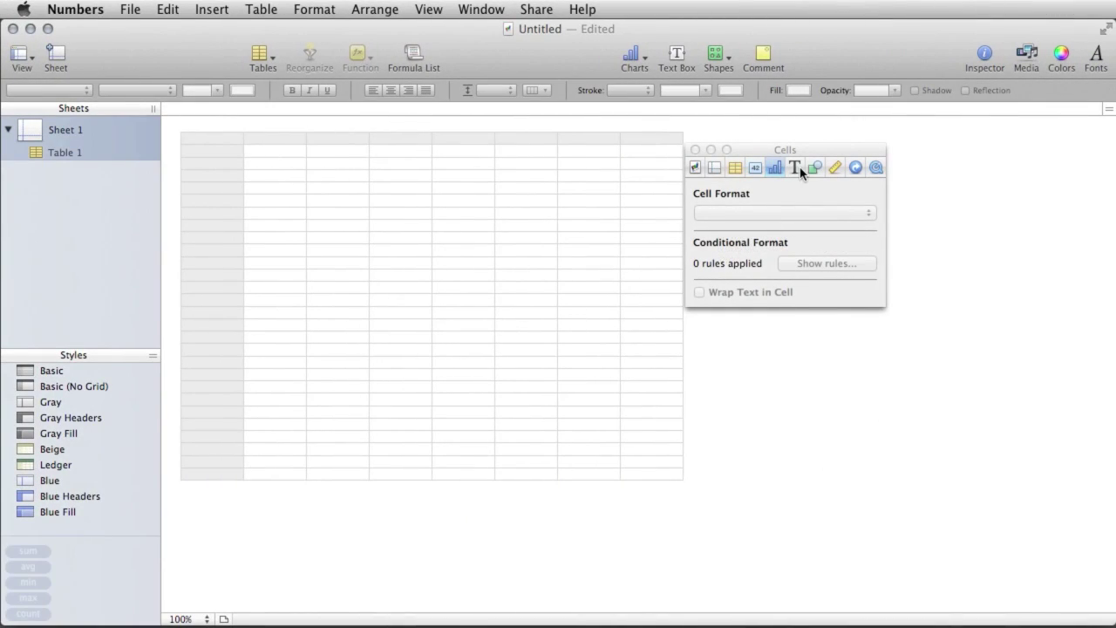
click(796, 170)
click(814, 168)
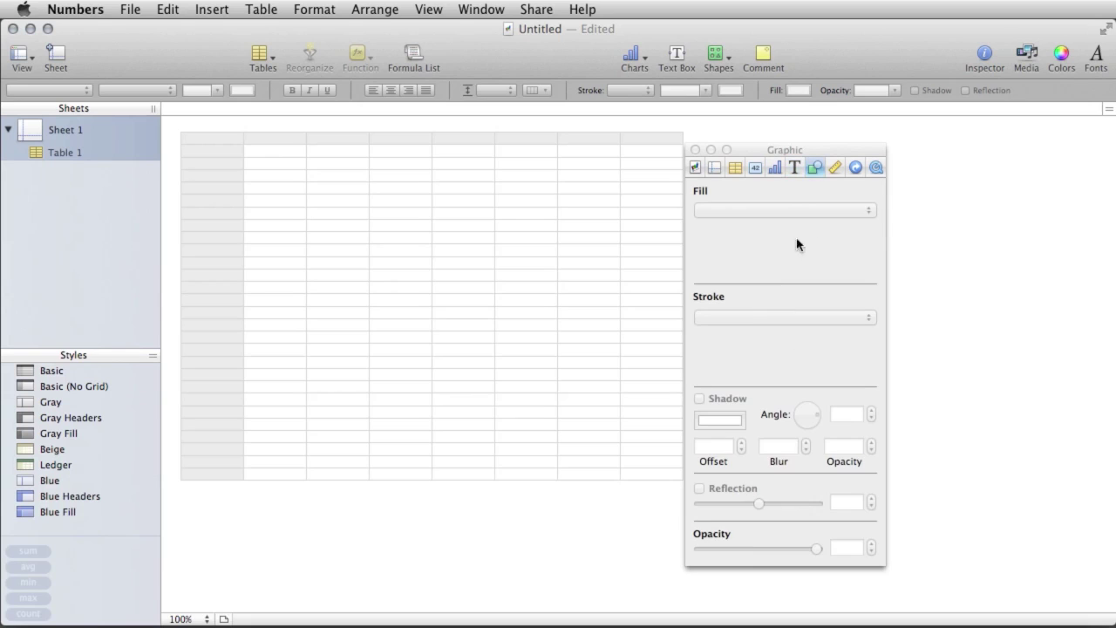
click(772, 170)
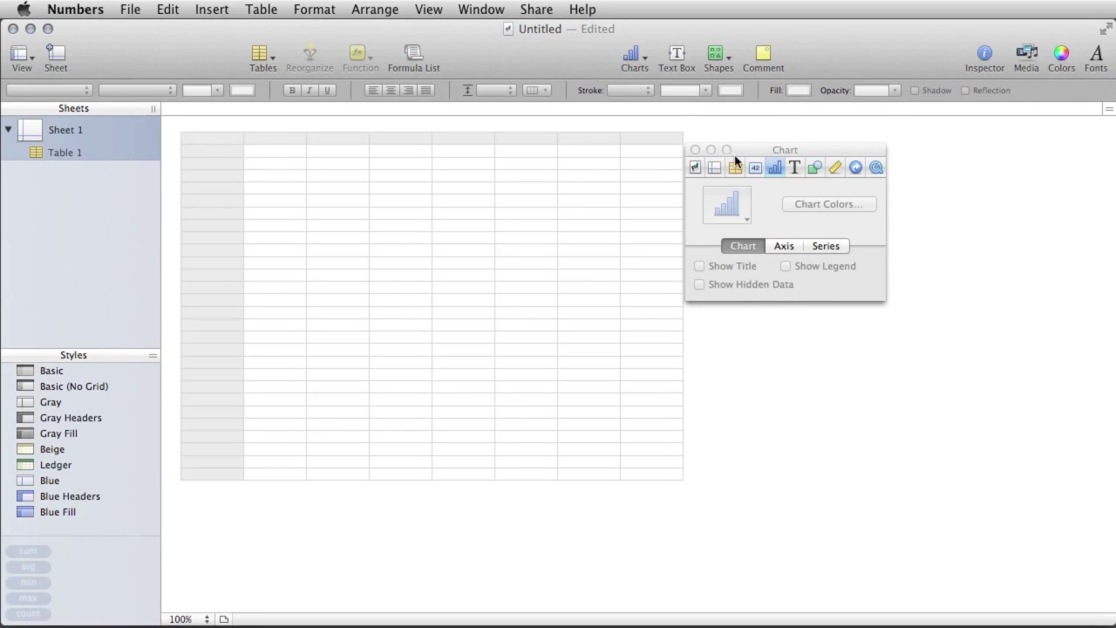
click(814, 167)
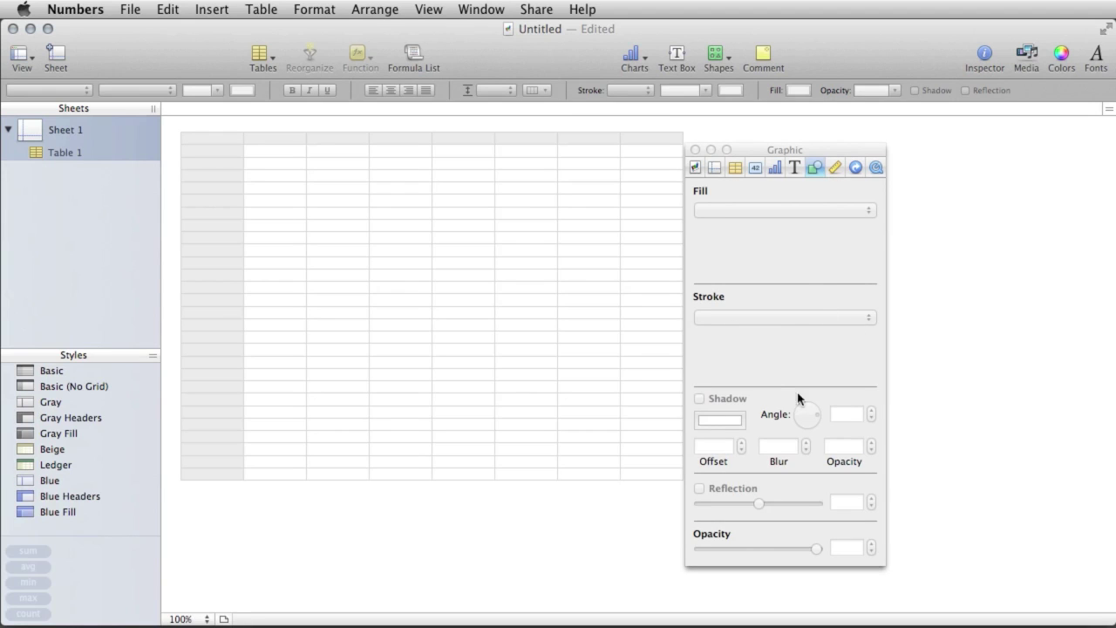
click(834, 167)
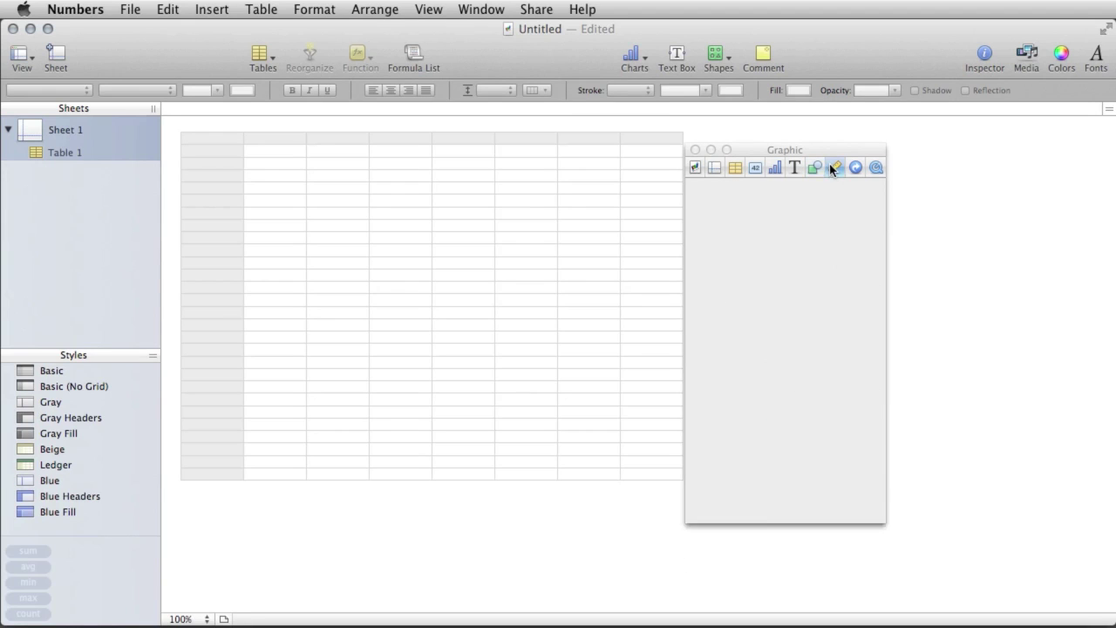
click(694, 149)
Enter 12, 323 and -451 in B2:B4, and 12, 24 and 36 in A2:A4.
click(263, 153)
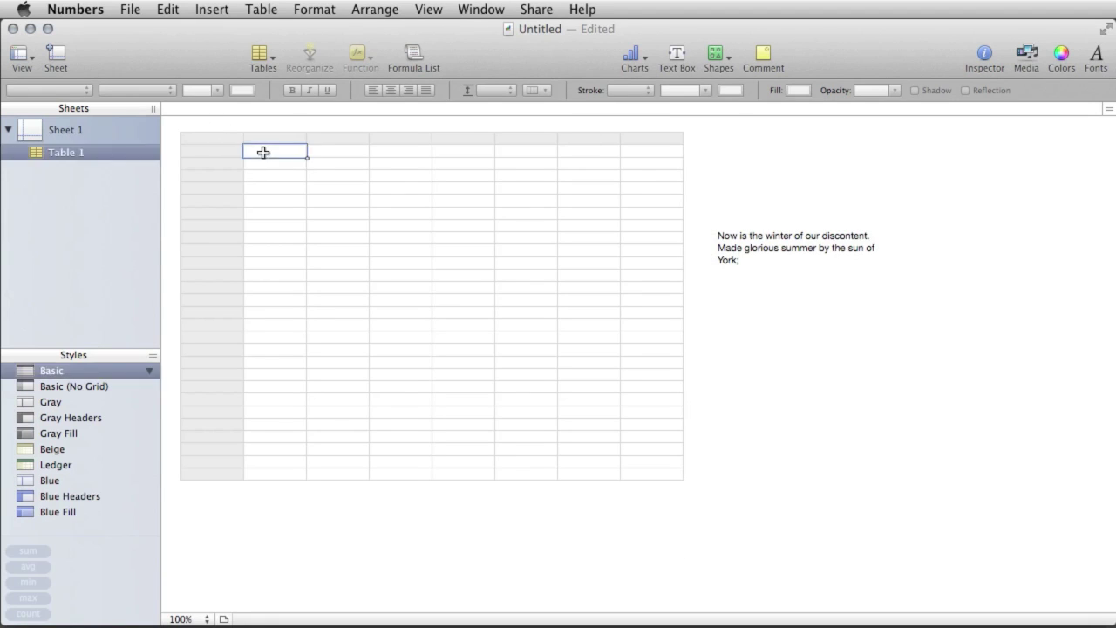
text(12)
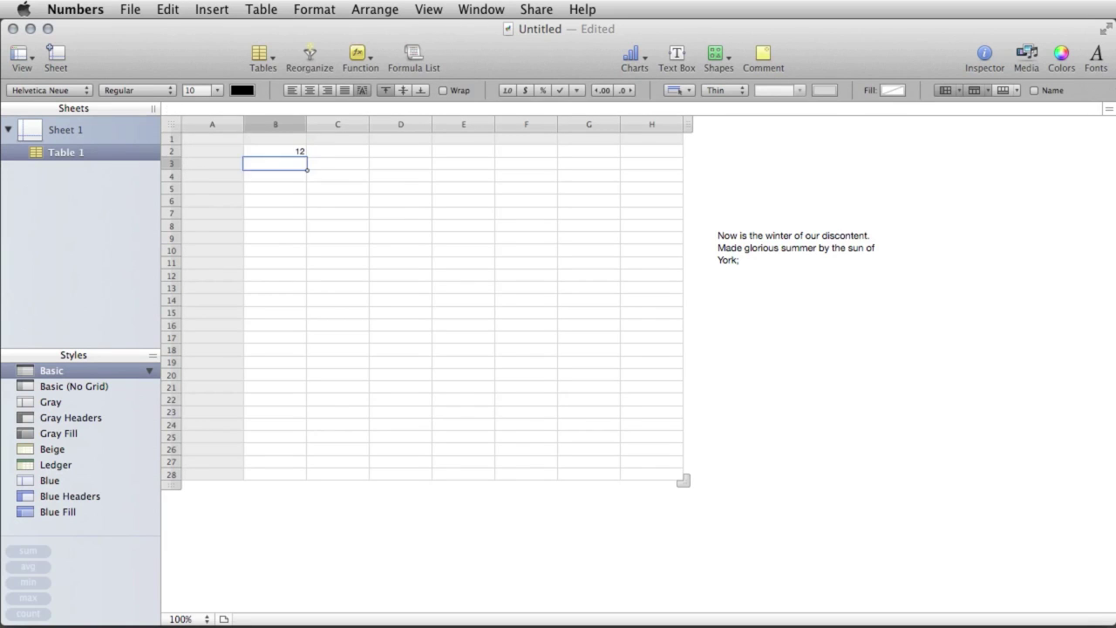
click(212, 151)
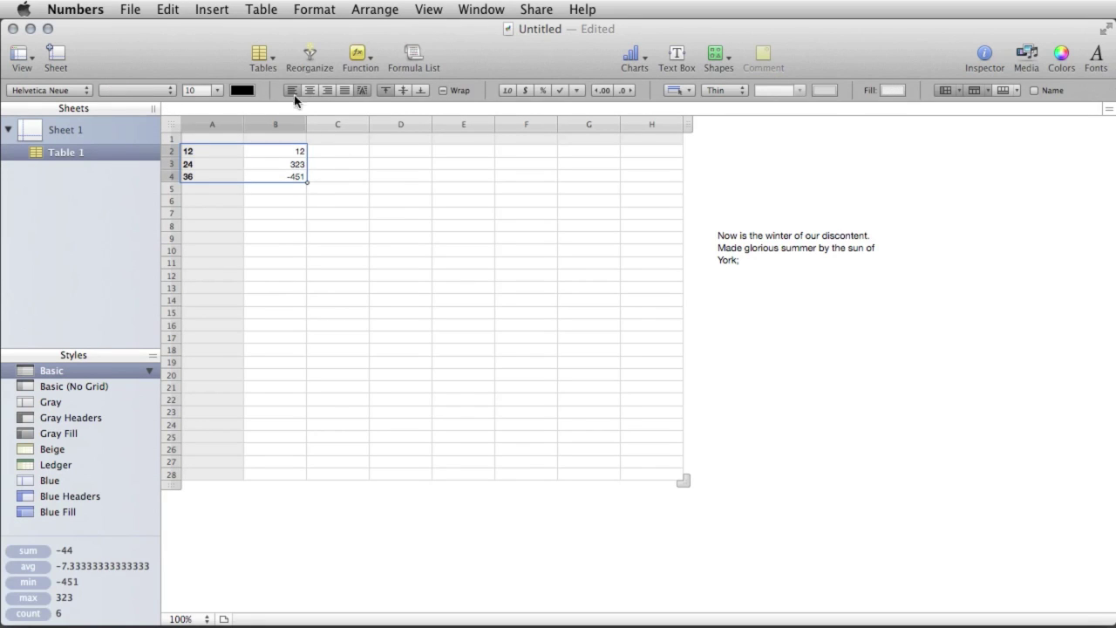
Search the function browser for "sum" and insert the SUM function in C2.
click(357, 55)
click(431, 157)
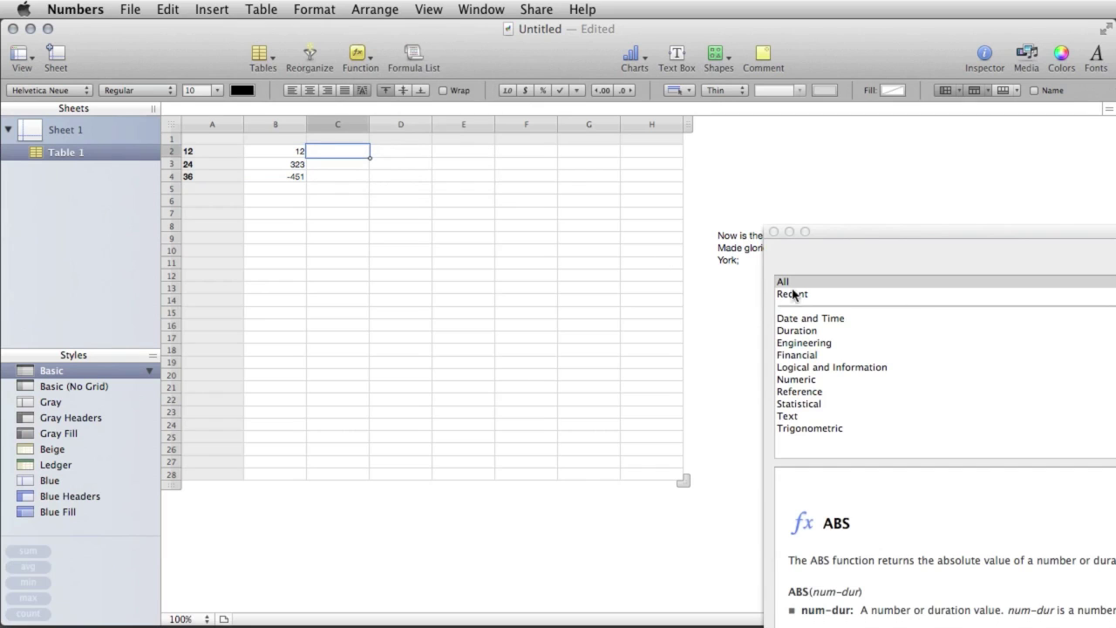
drag(907, 236, 299, 83)
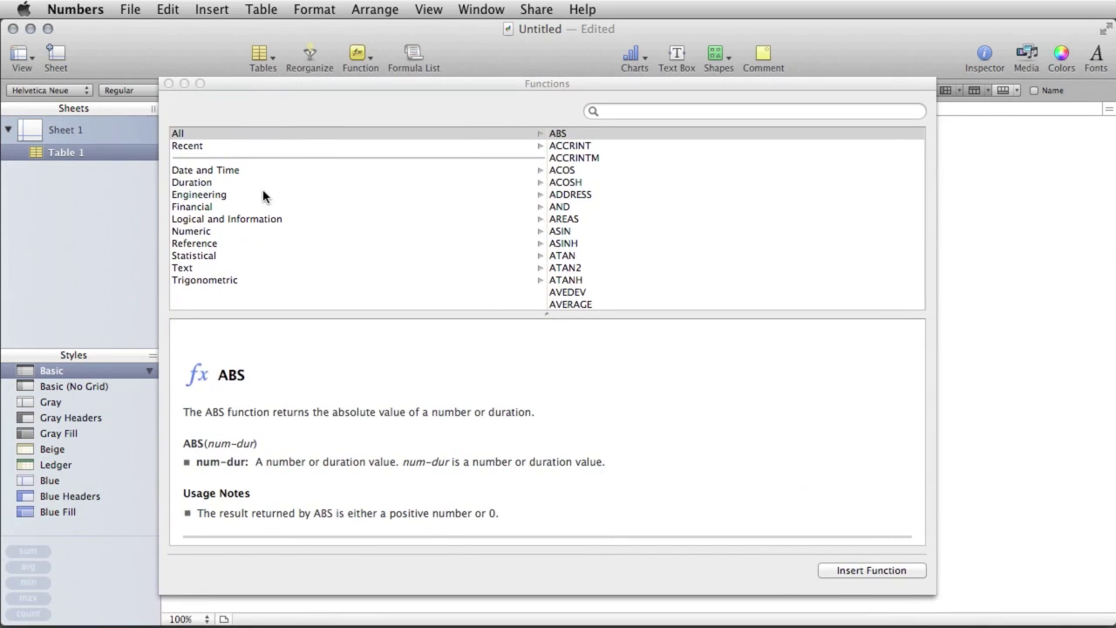
scroll(261, 196, down, 1)
scroll(261, 196, up, 2)
click(610, 111)
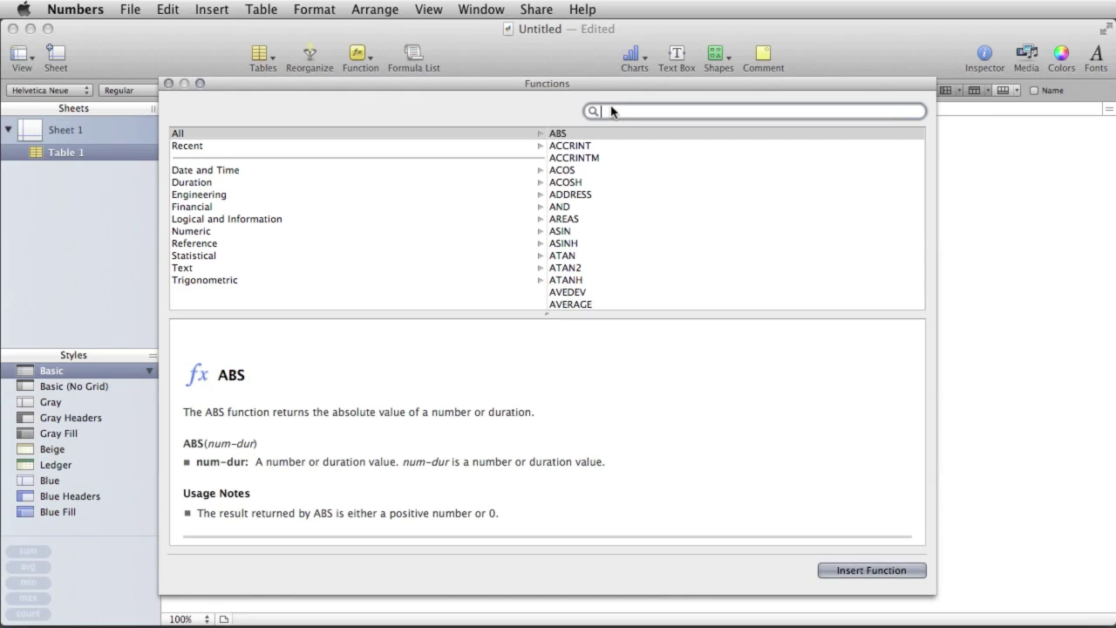
text(sum)
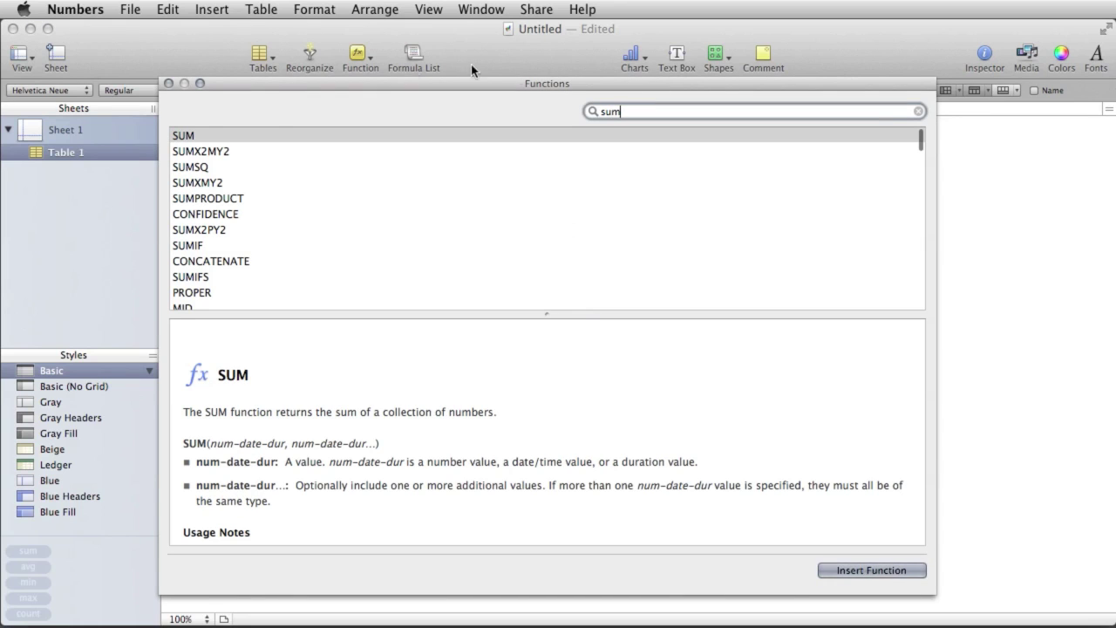
click(183, 137)
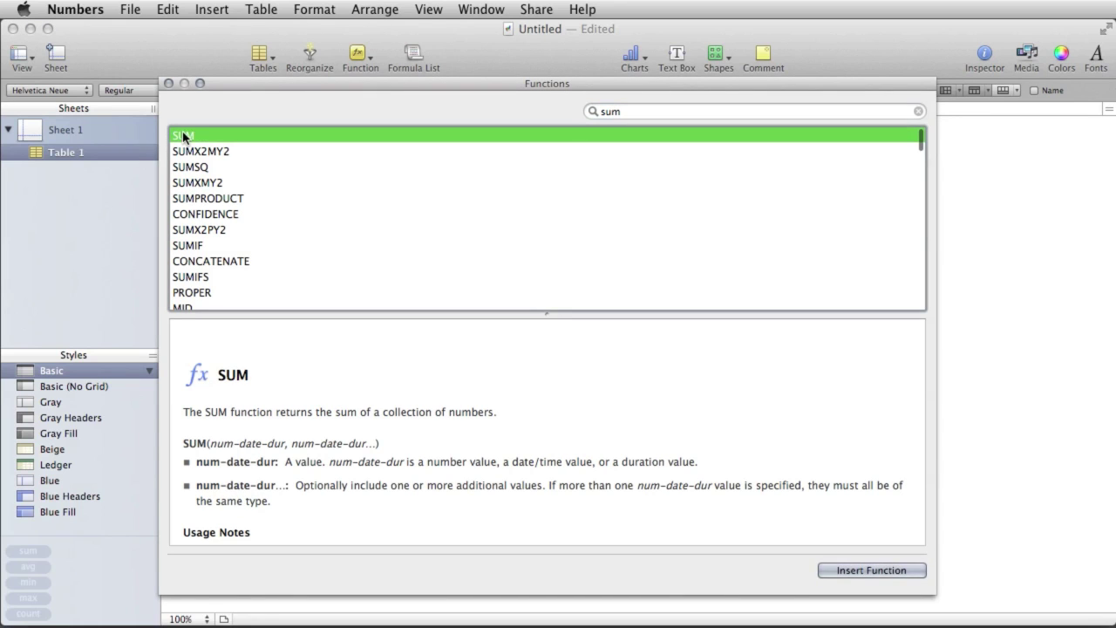
click(895, 571)
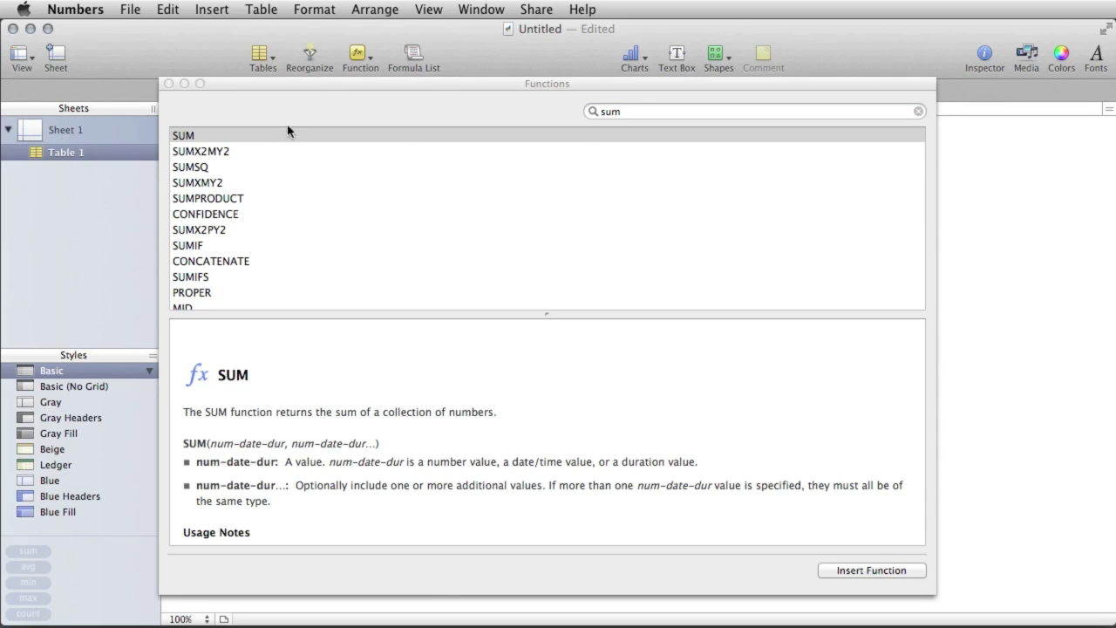
click(169, 84)
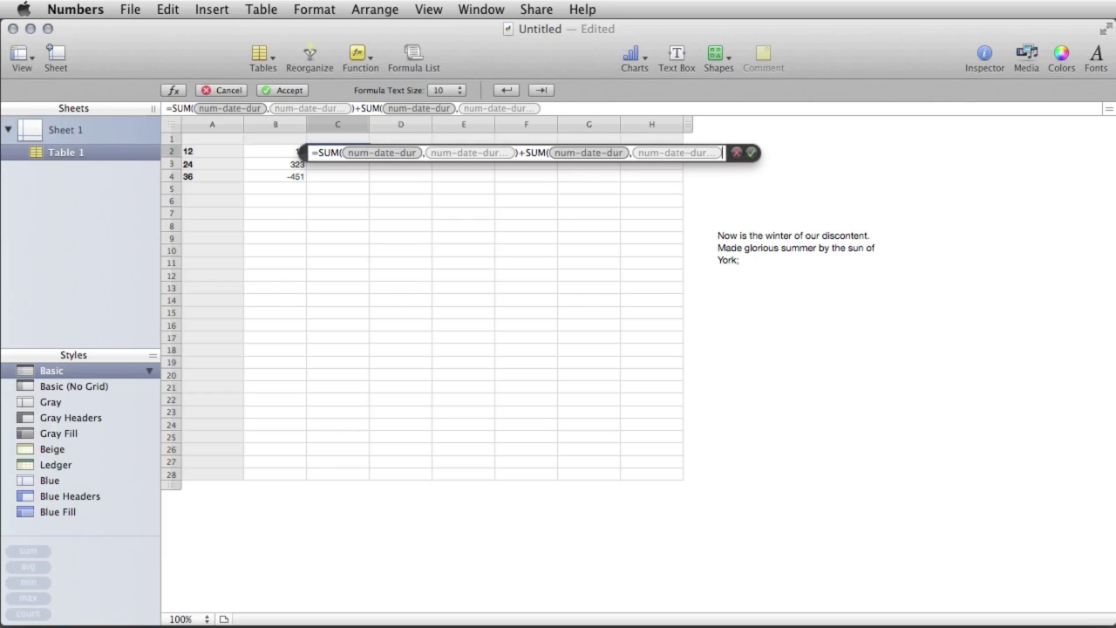
Delete the duplicate SUM term and its plus sign from the formula in C2.
key(BackSpace)
key(BackSpace)
key(BackSpace)
key(BackSpace)
key(BackSpace)
key(BackSpace)
key(BackSpace)
key(BackSpace)
key(BackSpace)
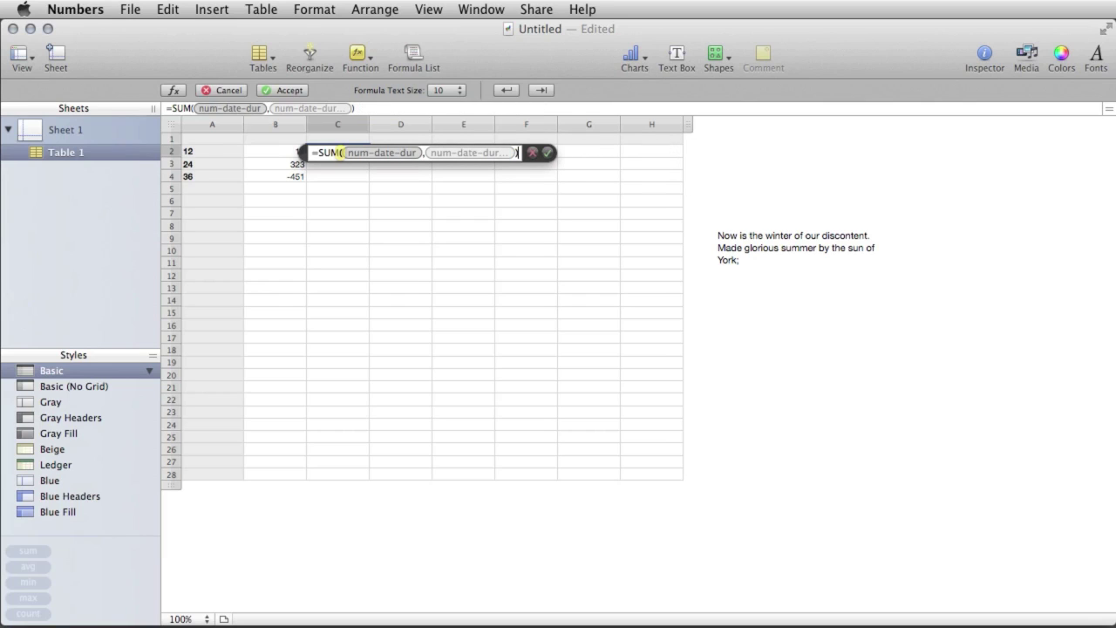
Set the SUM argument to the range A2:B4, delete the optional second argument, and accept the formula.
click(392, 153)
key(super+a)
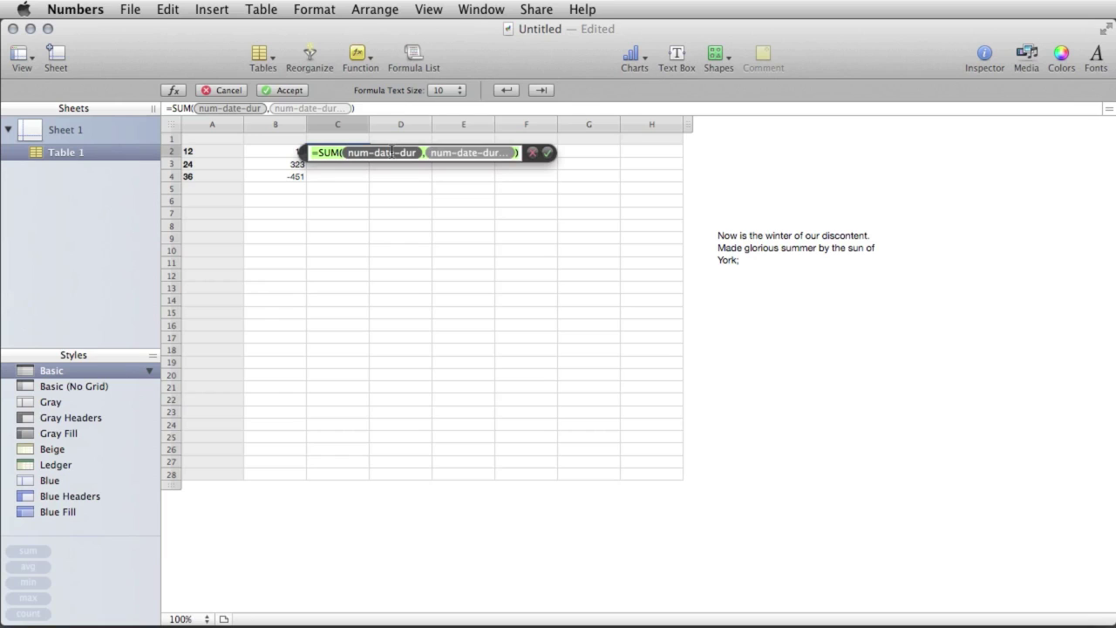
drag(206, 152, 284, 184)
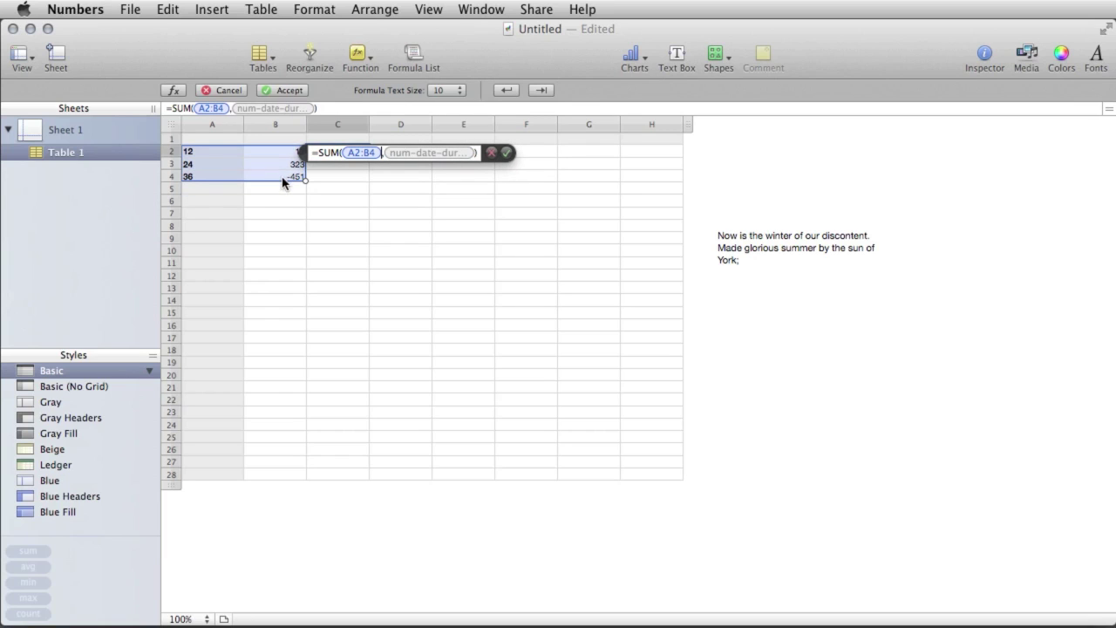
click(446, 154)
key(BackSpace)
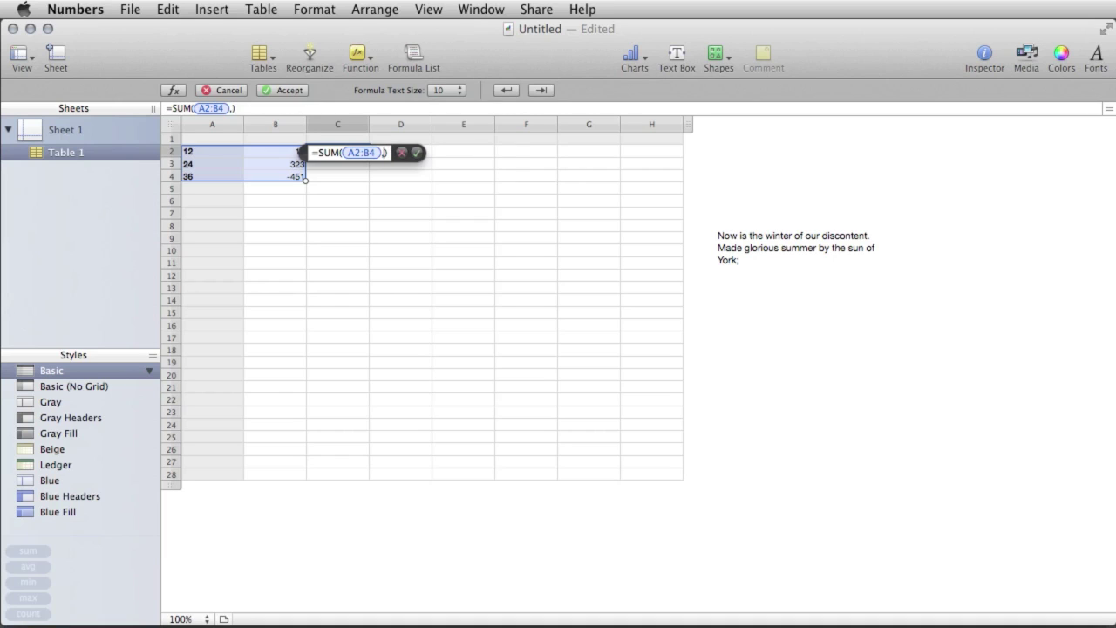
key(Return)
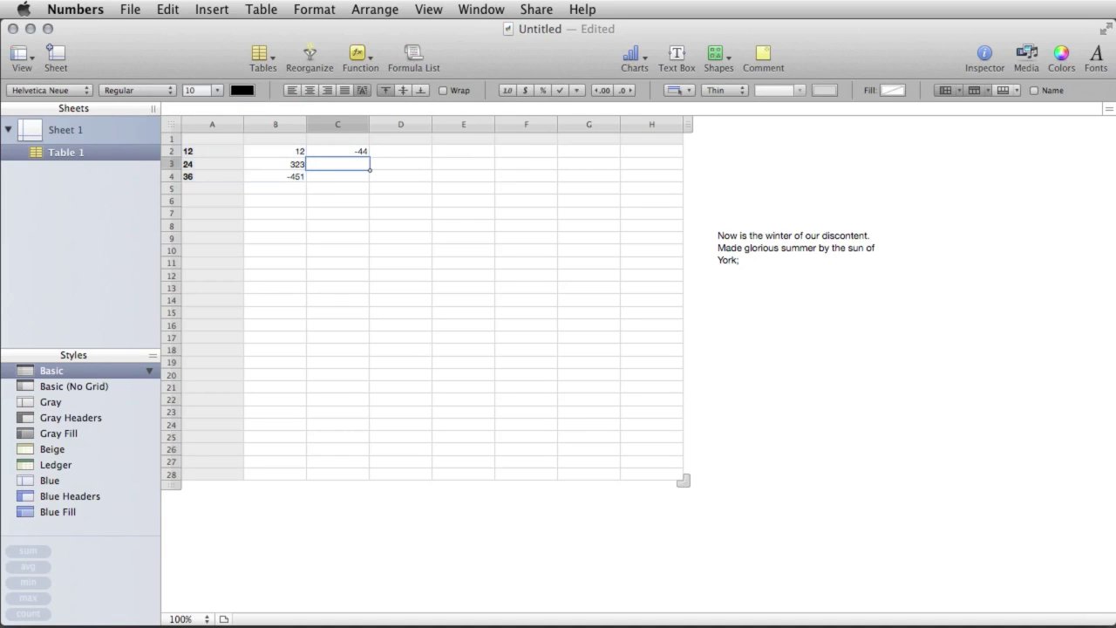
Display the list of all formulas in the document and select the entry for C2.
click(367, 152)
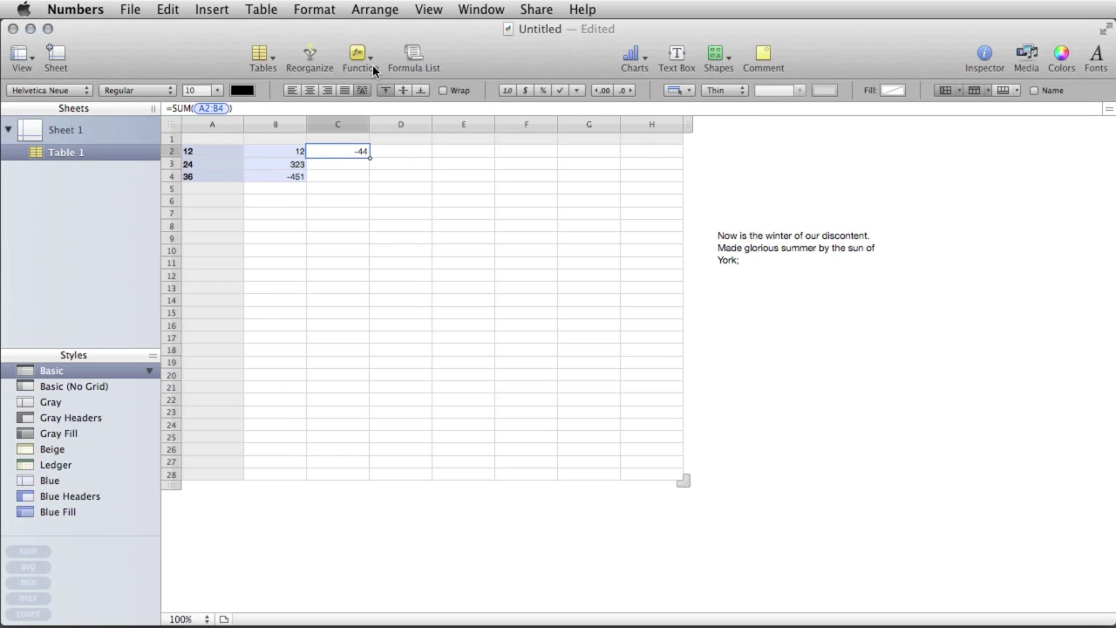
click(412, 54)
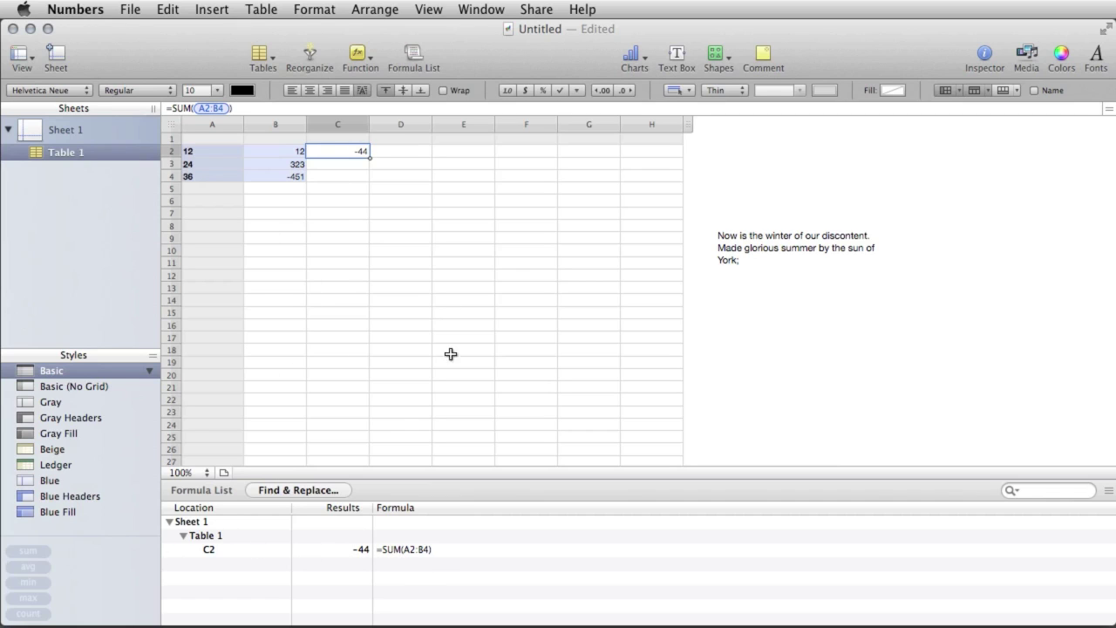
click(239, 554)
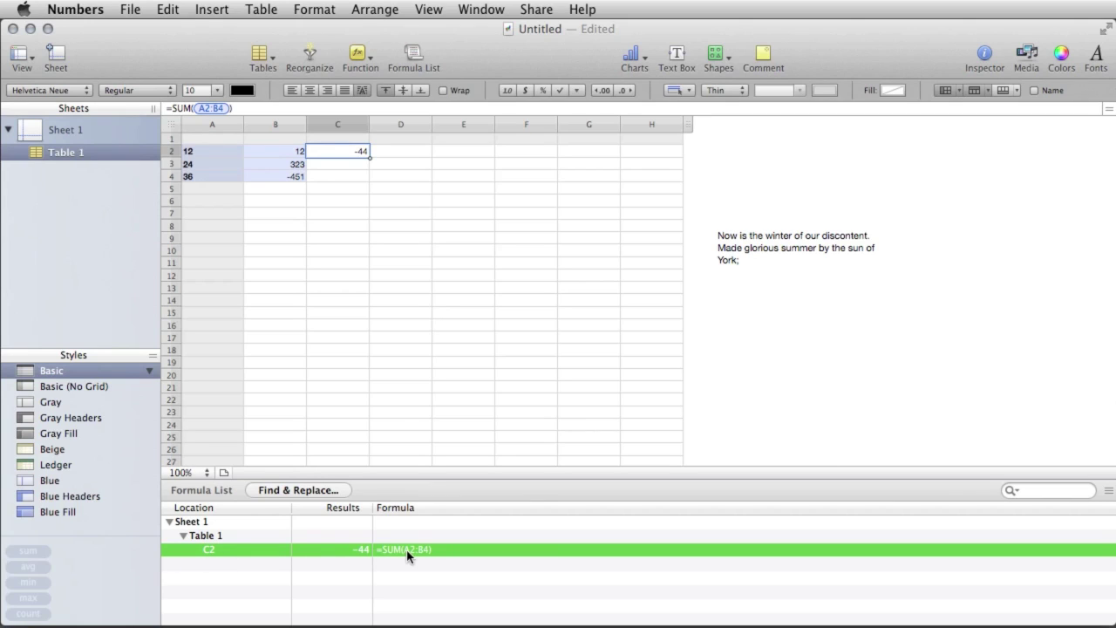
Hide the formula list, display it again, and select its C2 entry to locate the formula's cell.
click(582, 525)
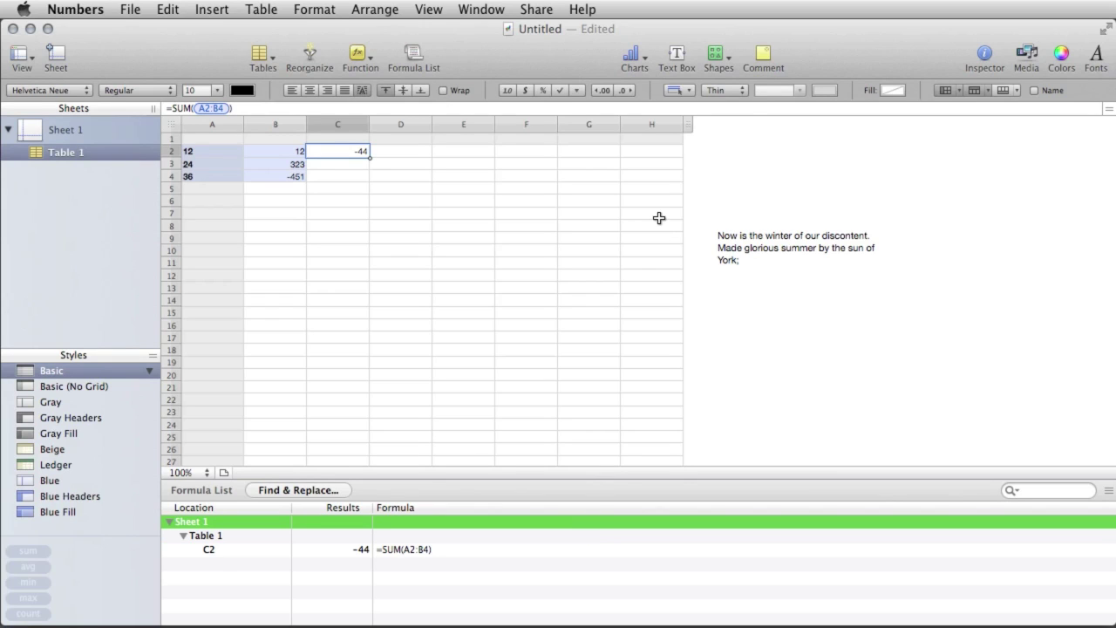
key(Return)
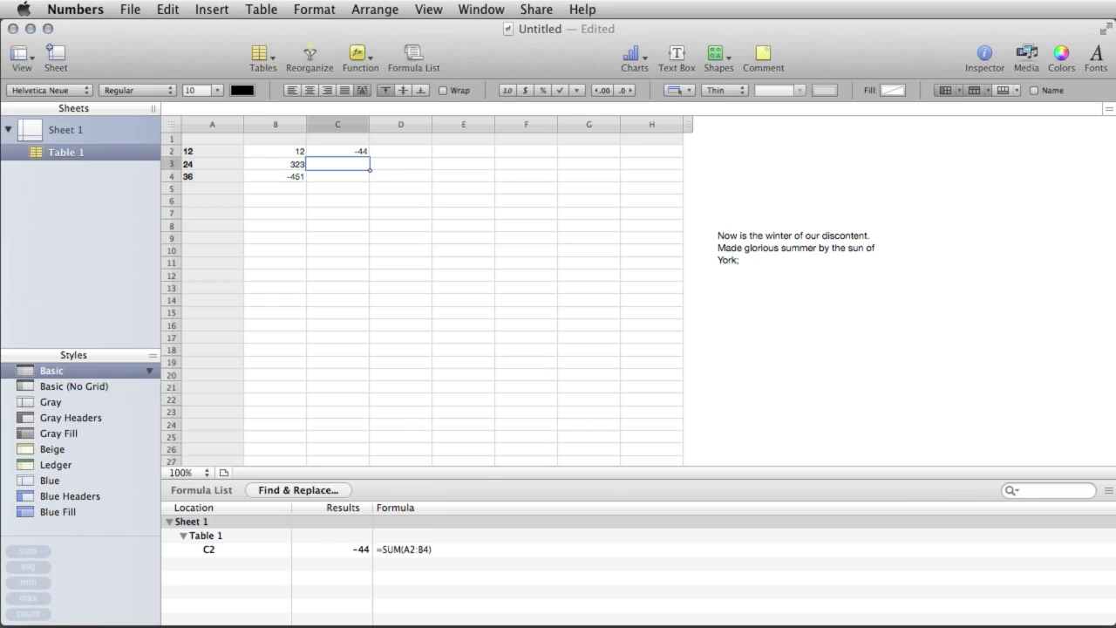
click(410, 53)
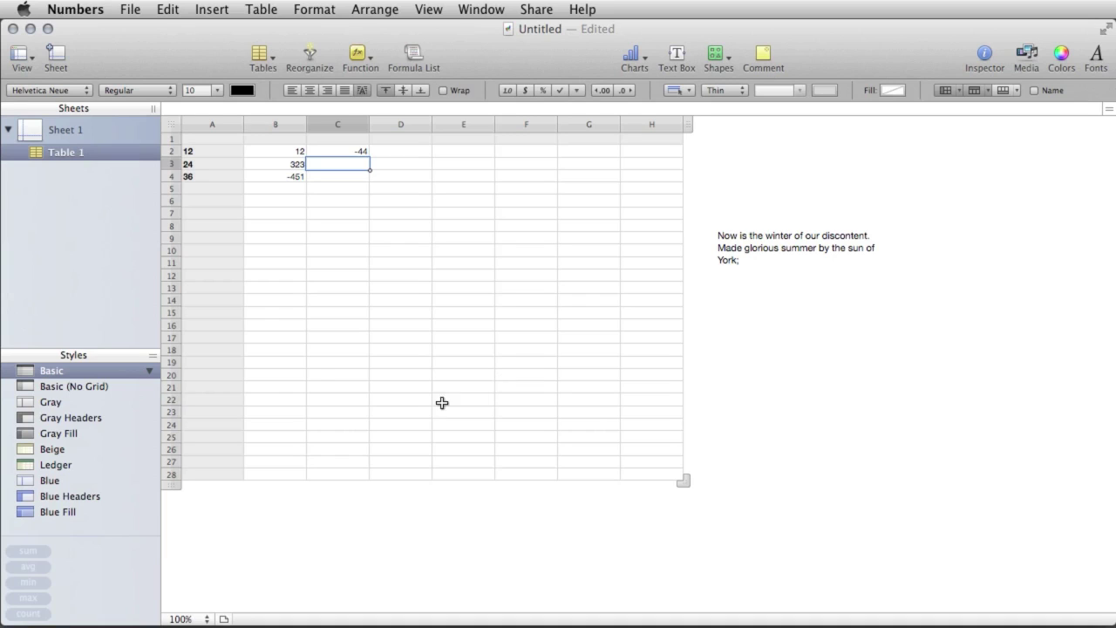
click(410, 52)
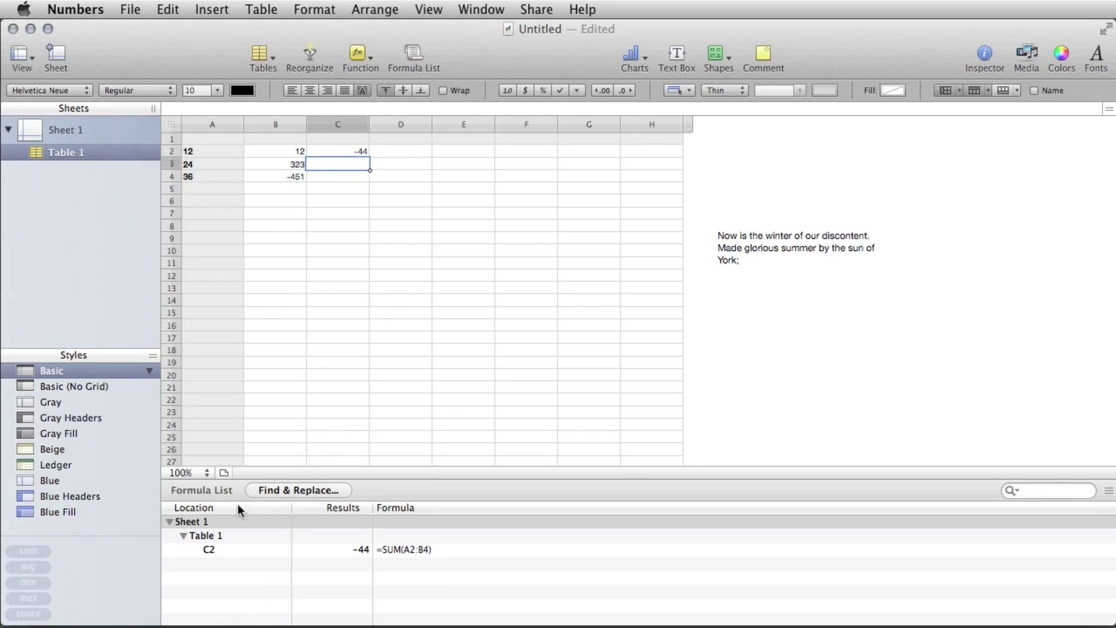
click(393, 540)
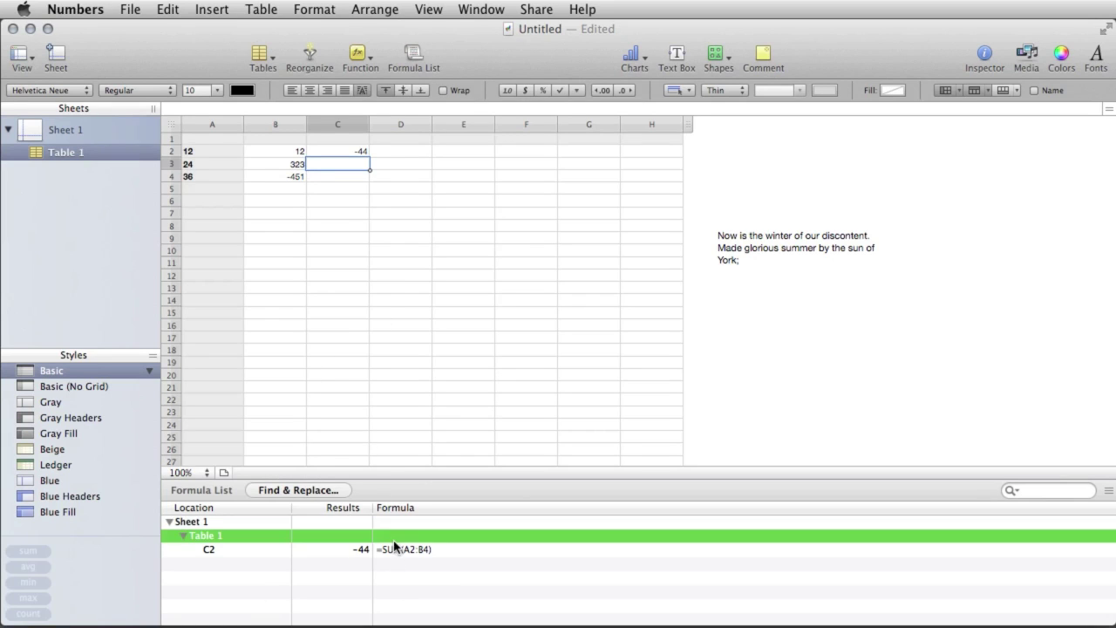
click(393, 549)
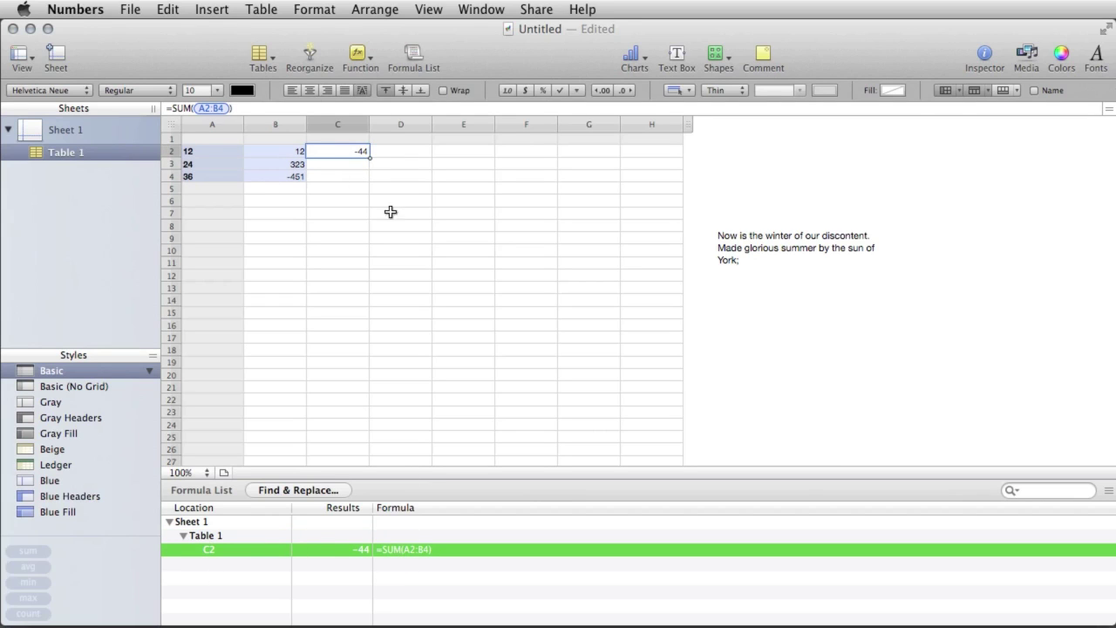
click(222, 537)
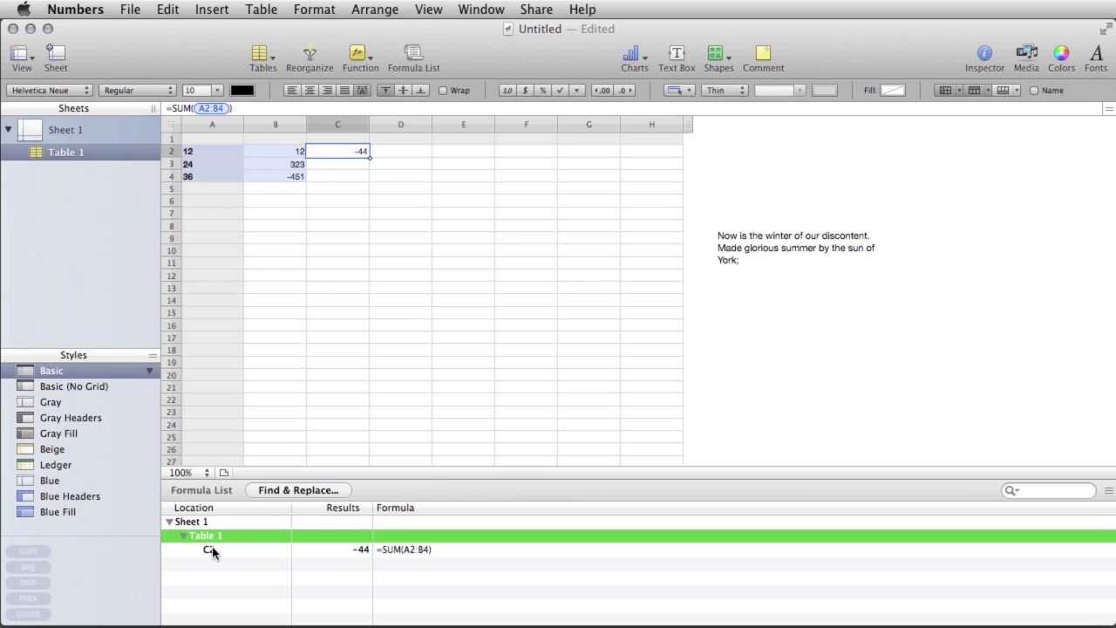
click(211, 549)
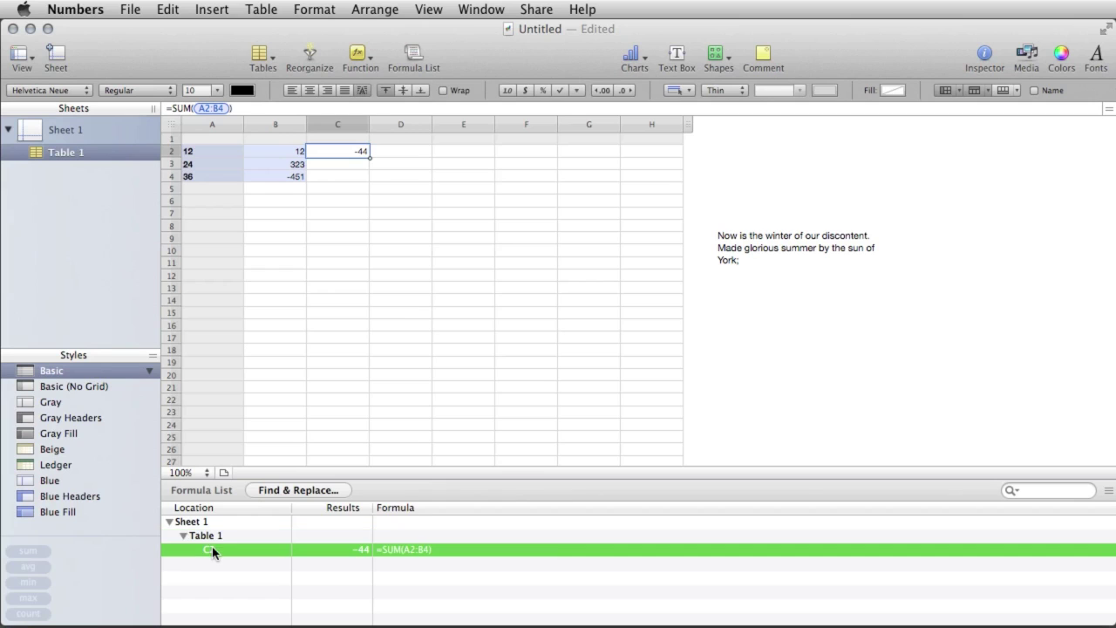
Try several gray and blue table styles on Table 1, settle on Blue Fill, and hide the formula list.
click(70, 386)
click(45, 416)
click(47, 440)
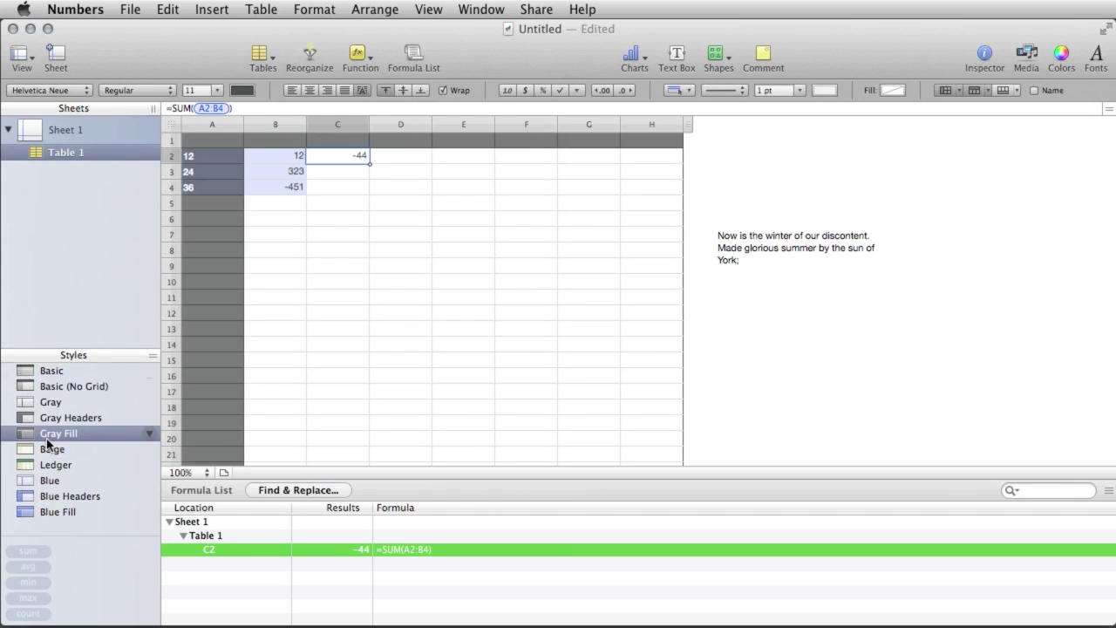
click(49, 482)
click(52, 497)
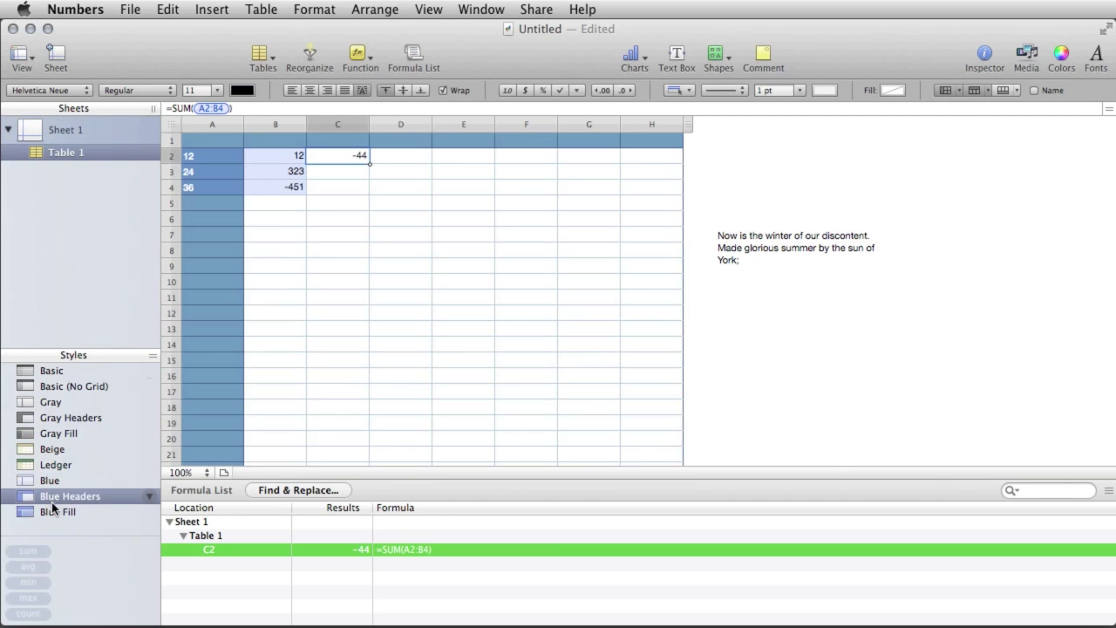
click(46, 513)
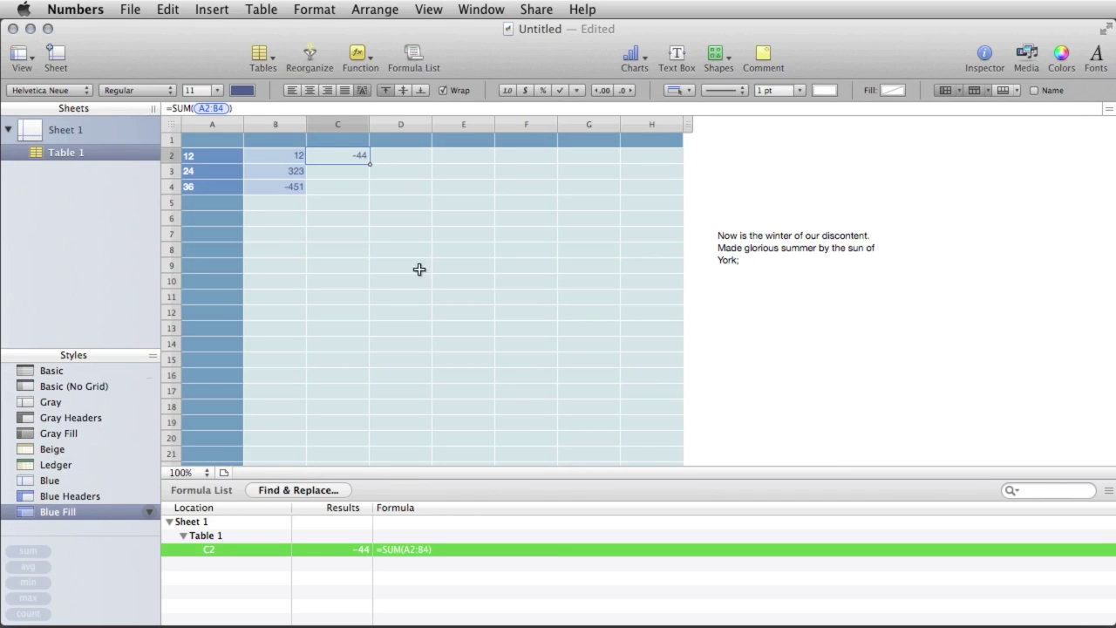
click(415, 51)
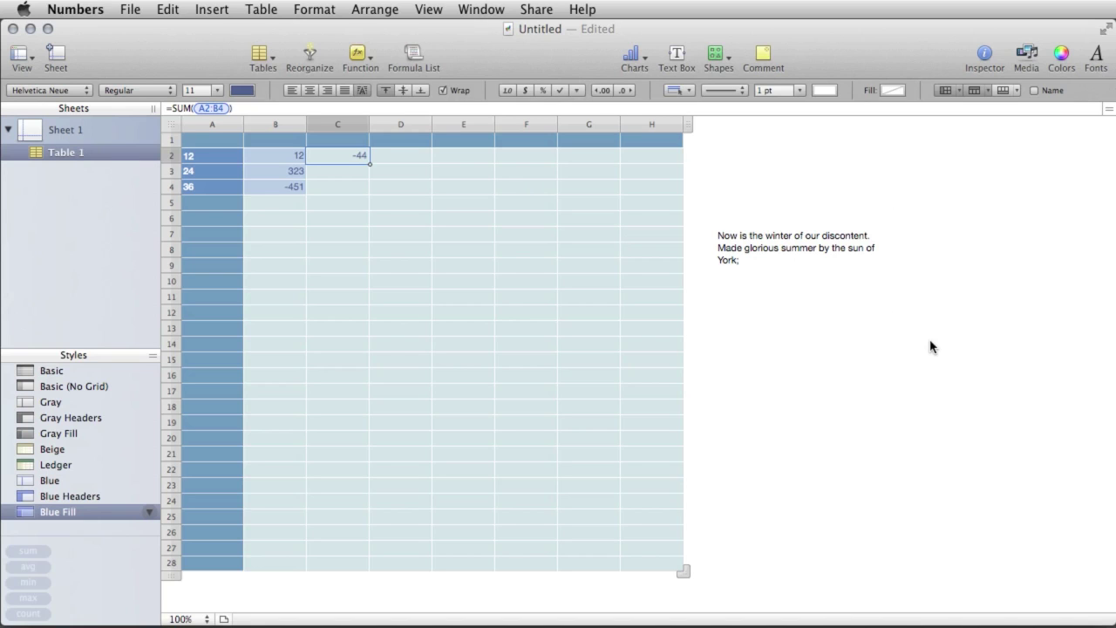
Switch to the Excel workbook and look over its chart and SmartArt commands.
key(ctrl+Left)
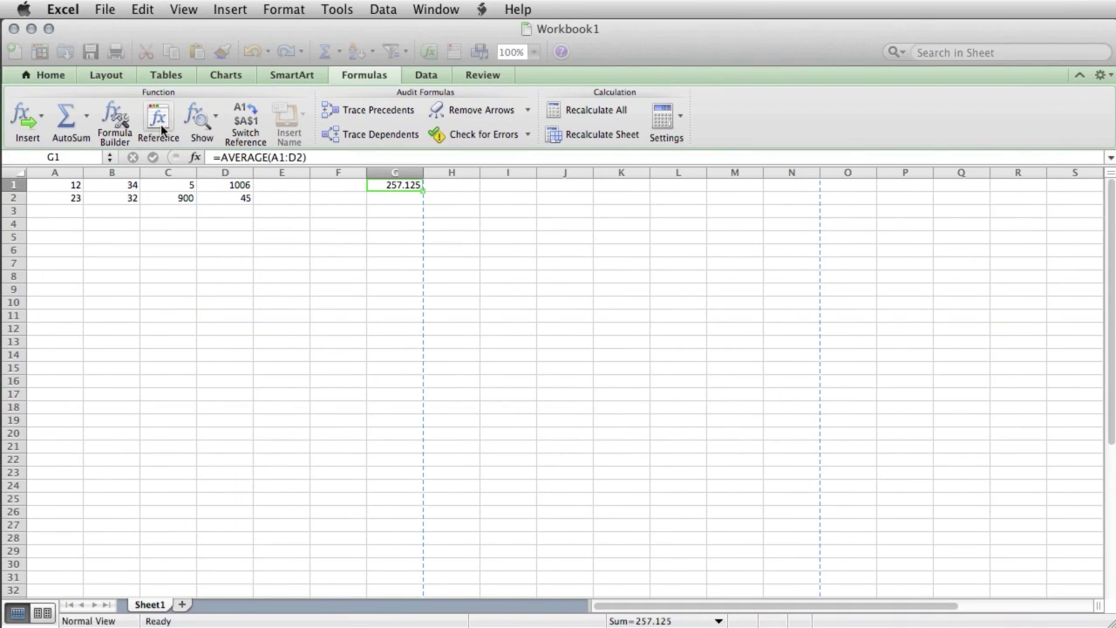
click(245, 77)
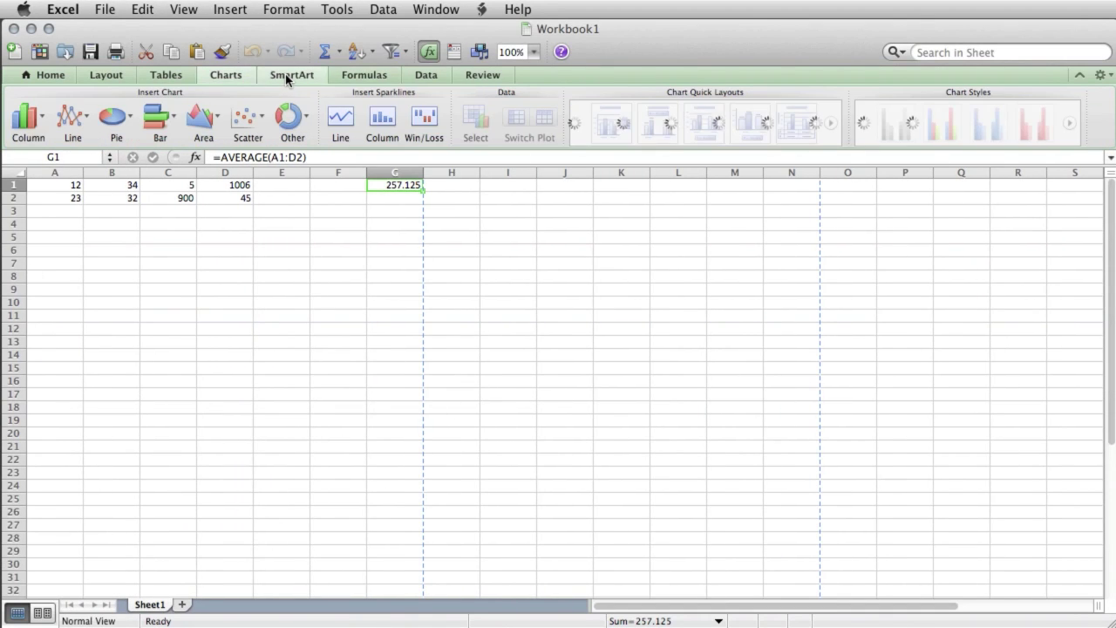
click(285, 75)
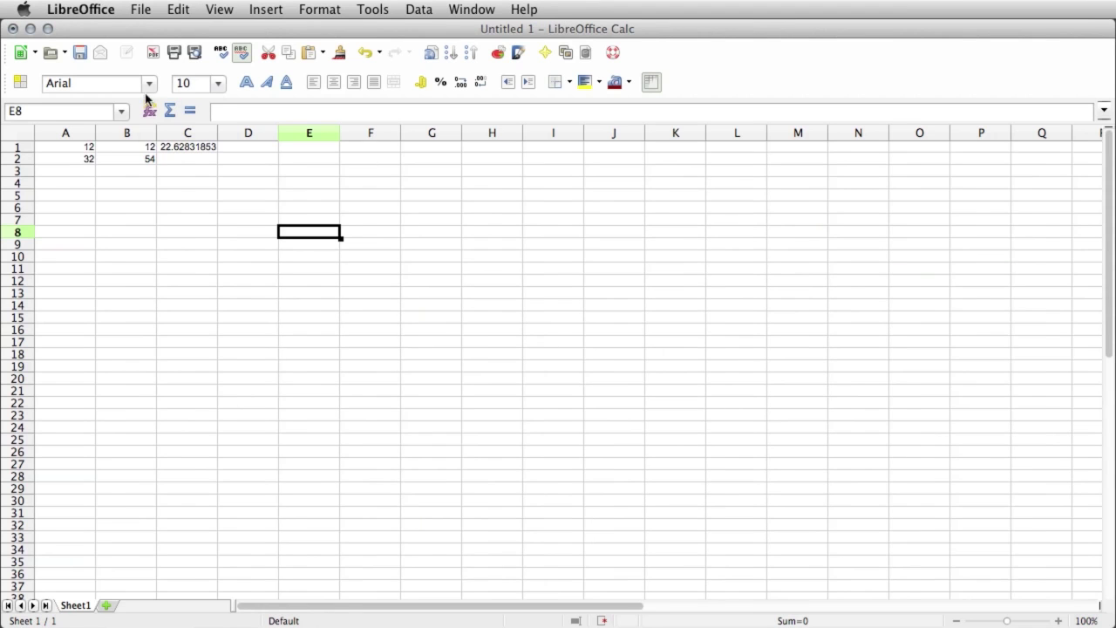